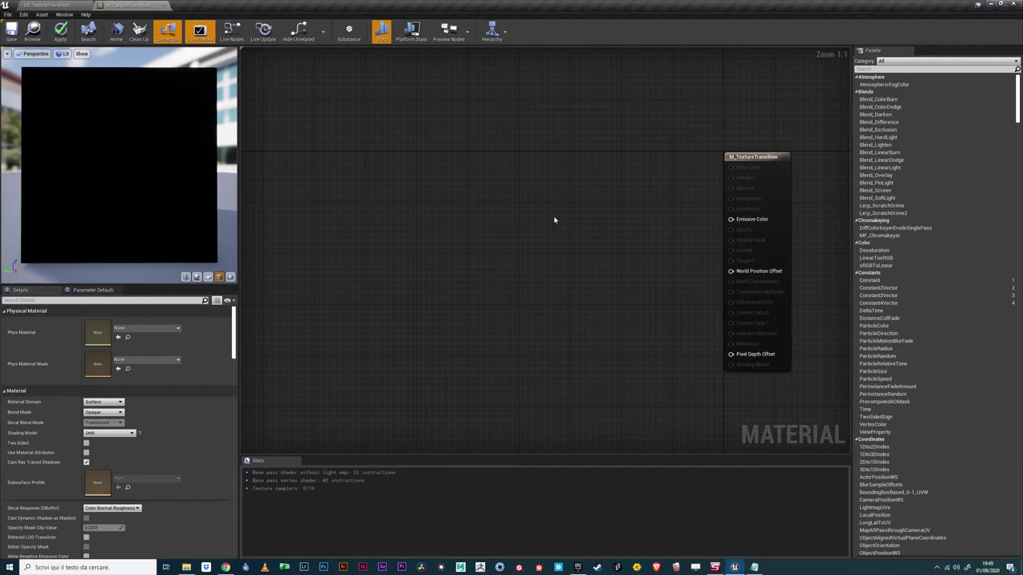
- Add a Lerp node feeding Emissive Color, with two Constant3Vector nodes wired into its A and B inputs
click(554, 220)
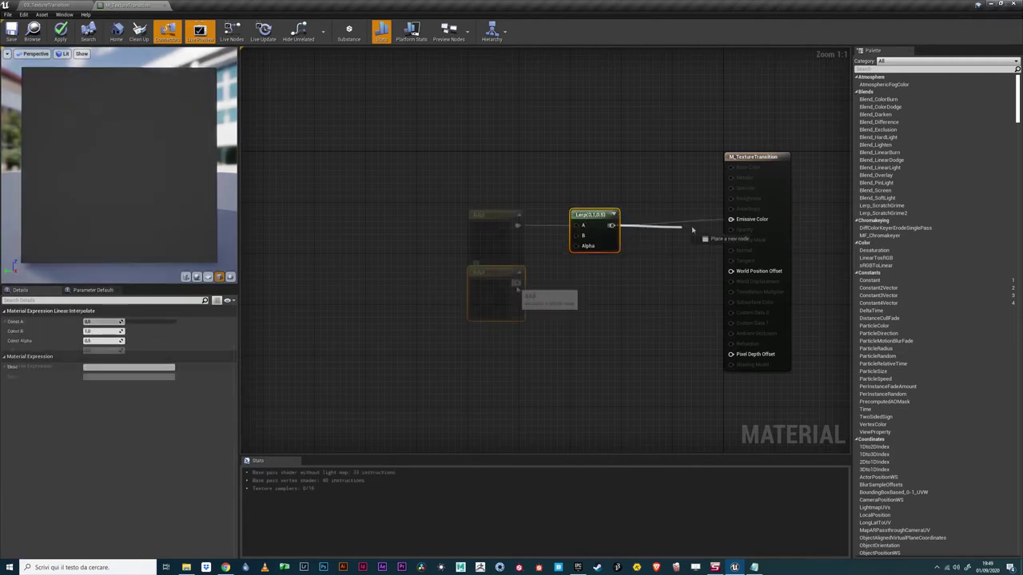
drag(517, 282, 576, 237)
- Set the upper constant colour to red (1,0,0) and the lower one to green (0,1,0)
click(496, 242)
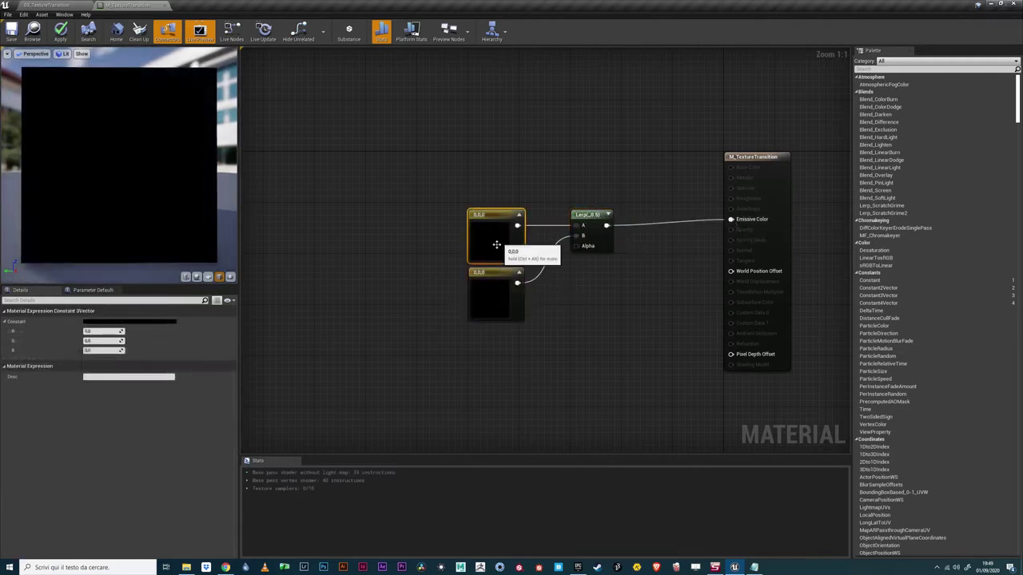
click(115, 331)
text(11)
key(Return)
click(495, 296)
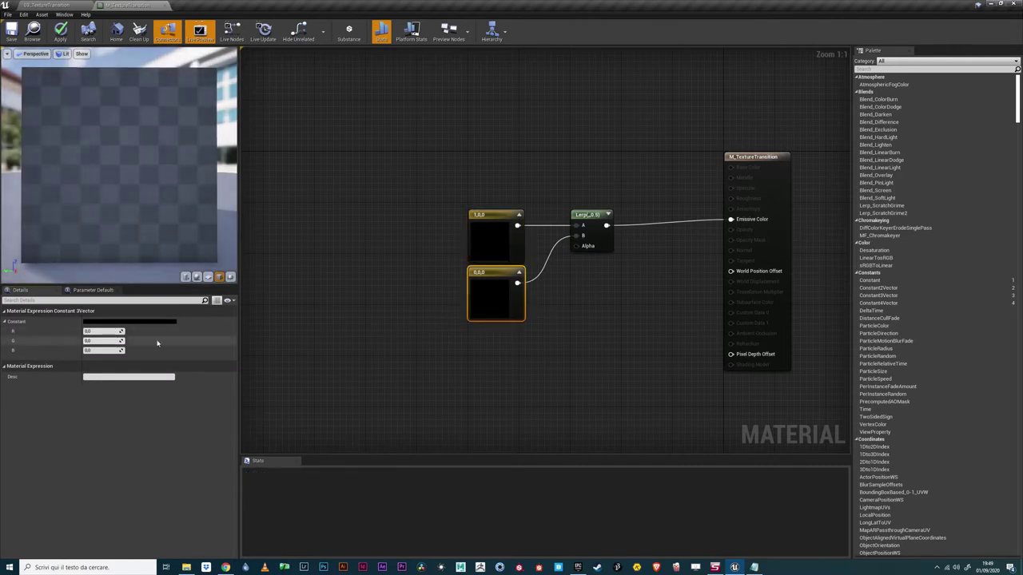
click(102, 340)
text(1)
click(399, 311)
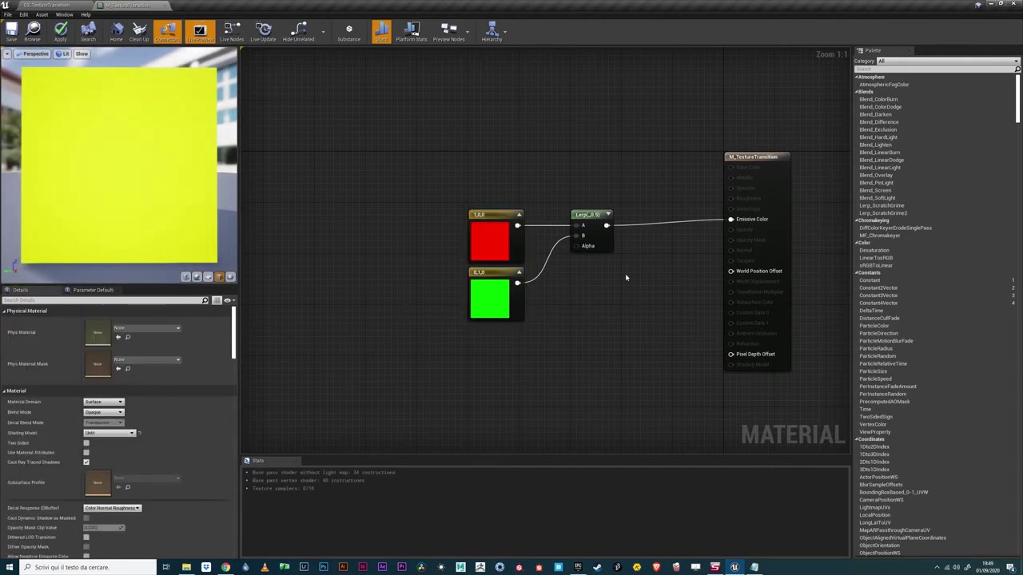
- Set the Lerp node's Const Alpha to 0 and raise it in 0.1 increments to 0.5, previewing the colour blend
click(607, 241)
click(102, 340)
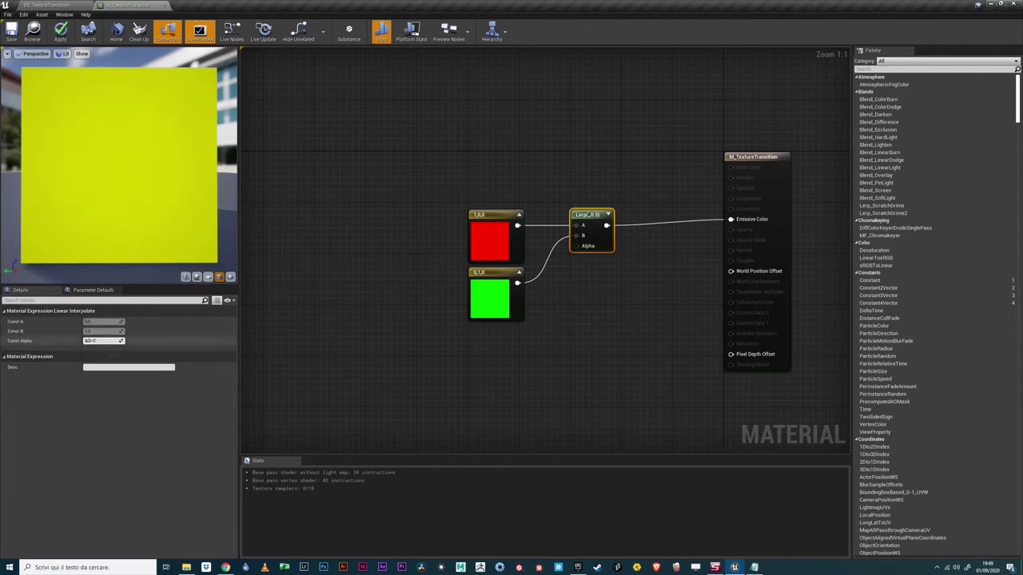
text(0)
key(Return)
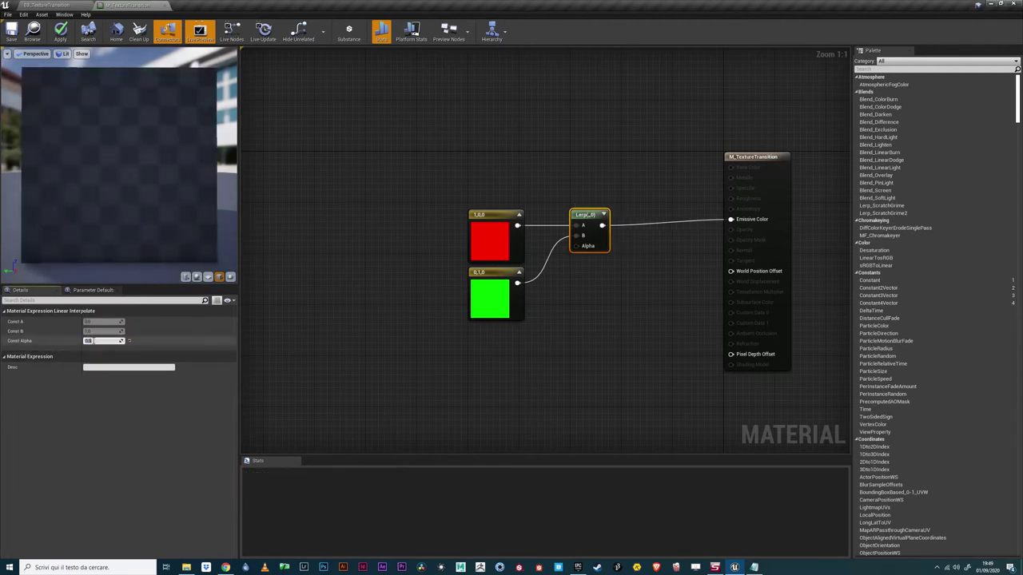
text(0.1)
key(Return)
text(0.2)
key(Return)
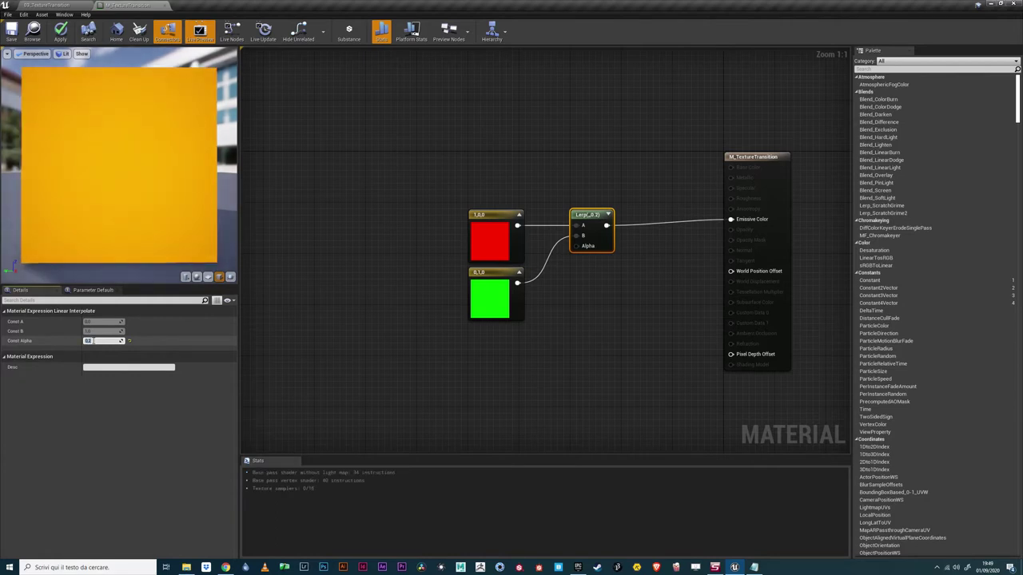
key(Return)
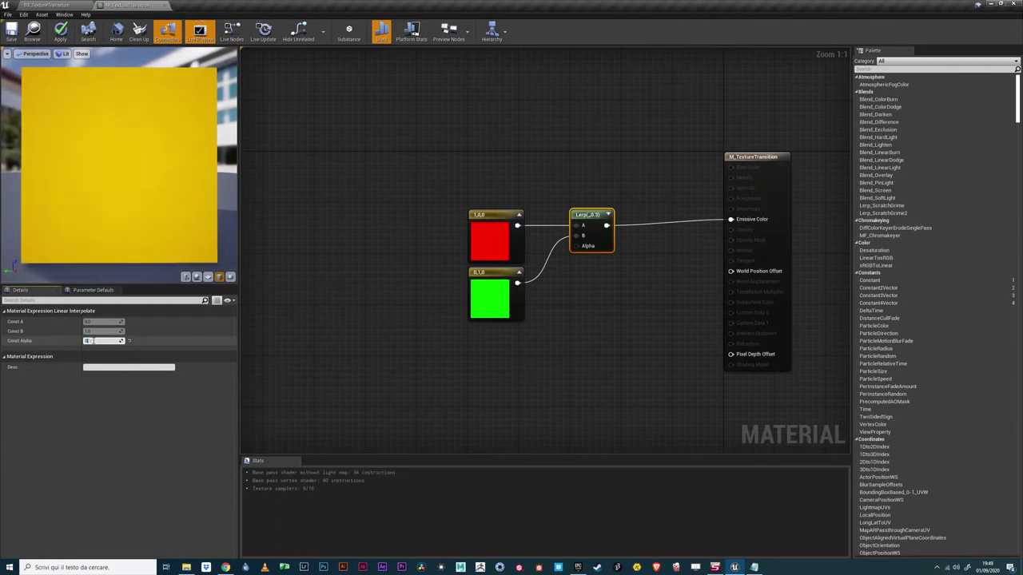
text(.4)
key(Return)
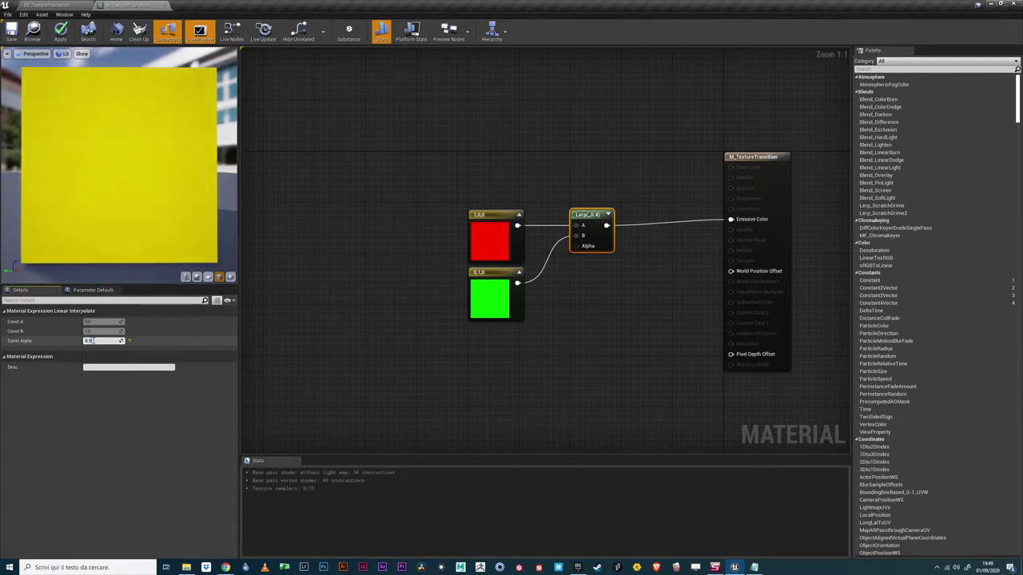
key(Return)
- Continue raising the colour Lerp's Const Alpha in 0.1 increments from 0.6 to 1
text(.6)
key(Return)
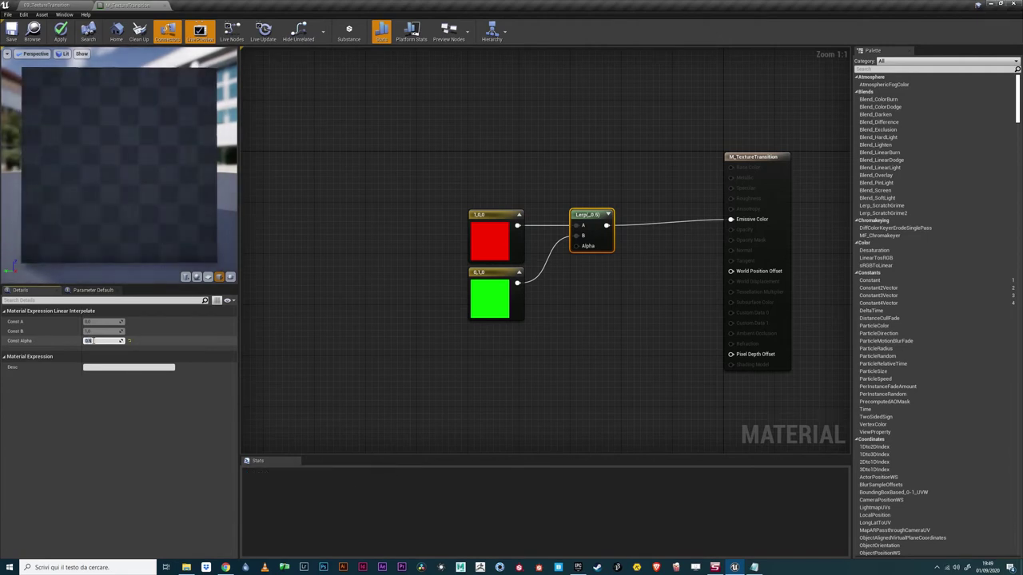
text(0.7)
key(Return)
text(0.8)
key(Return)
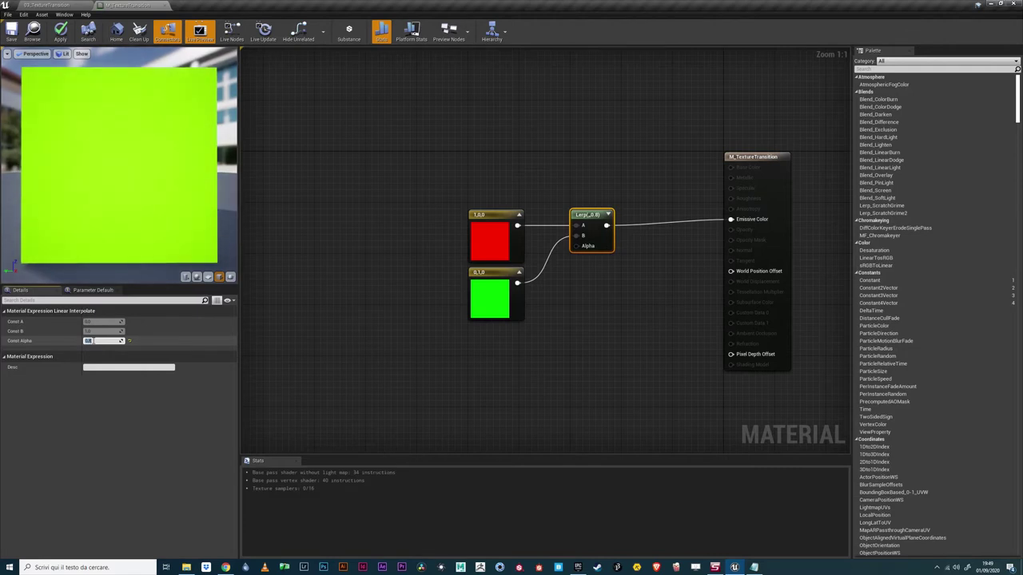
text(0.9)
key(Return)
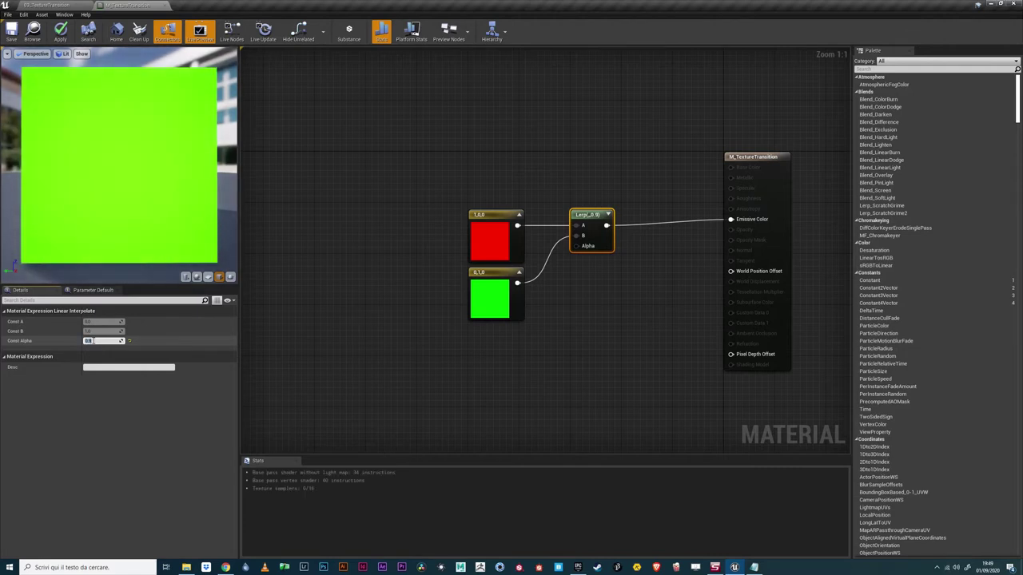
text(1)
key(Return)
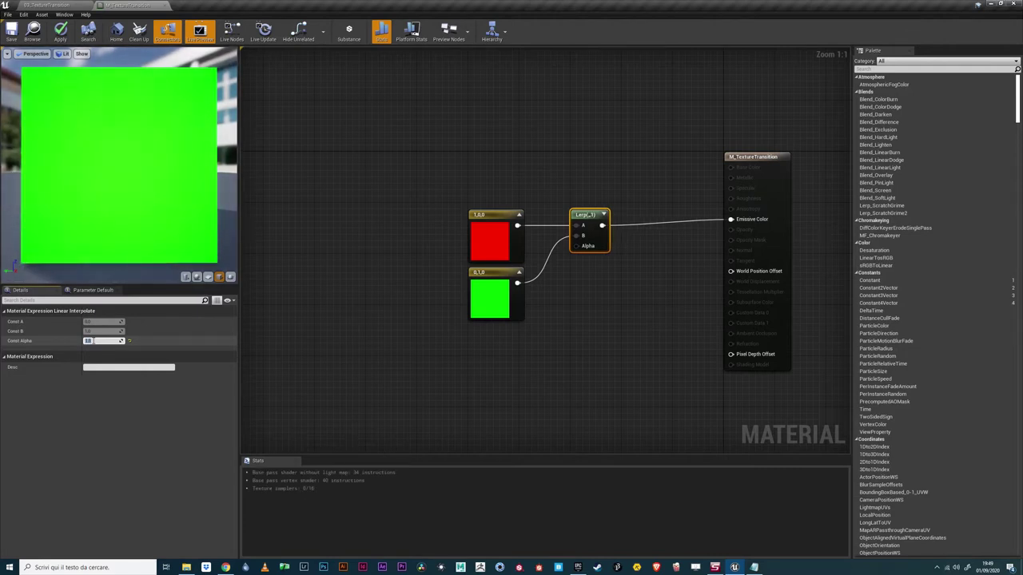
- Try Const Alpha values above 1 on the colour Lerp: 2, 3, 4, 6, 7 and 8
text(2)
key(Return)
text(3)
key(Return)
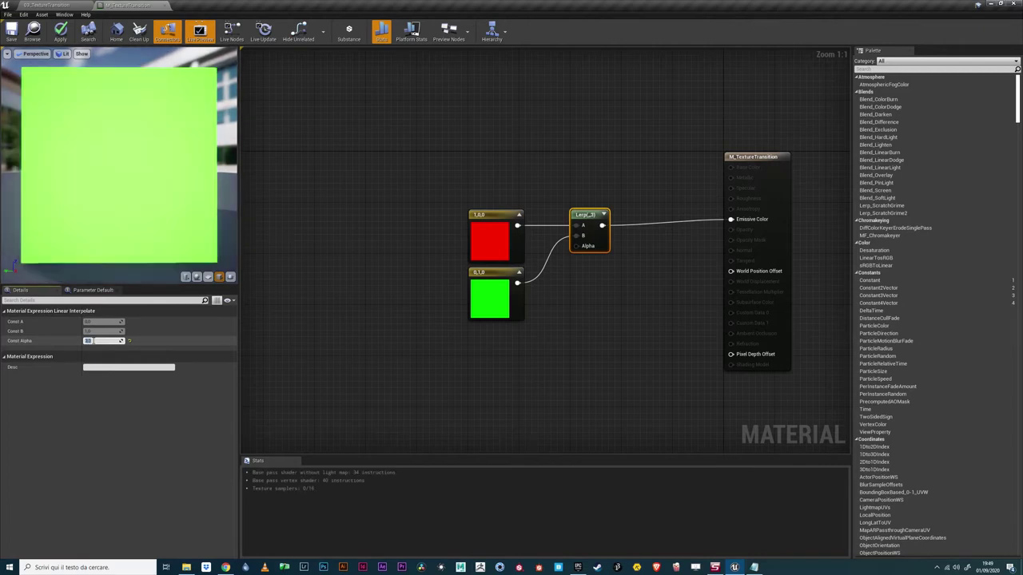
text(4)
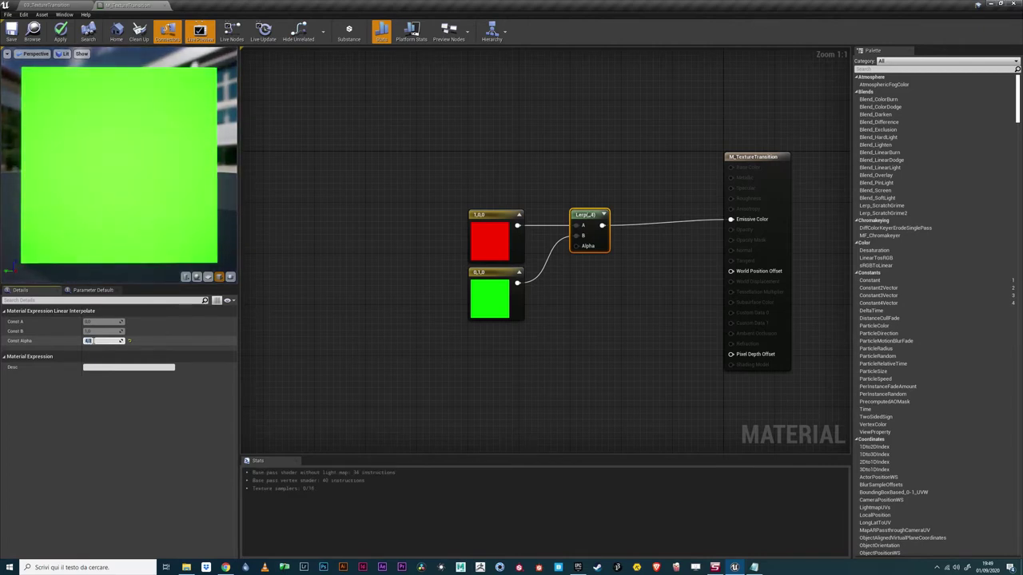
key(Return)
text(6)
key(Return)
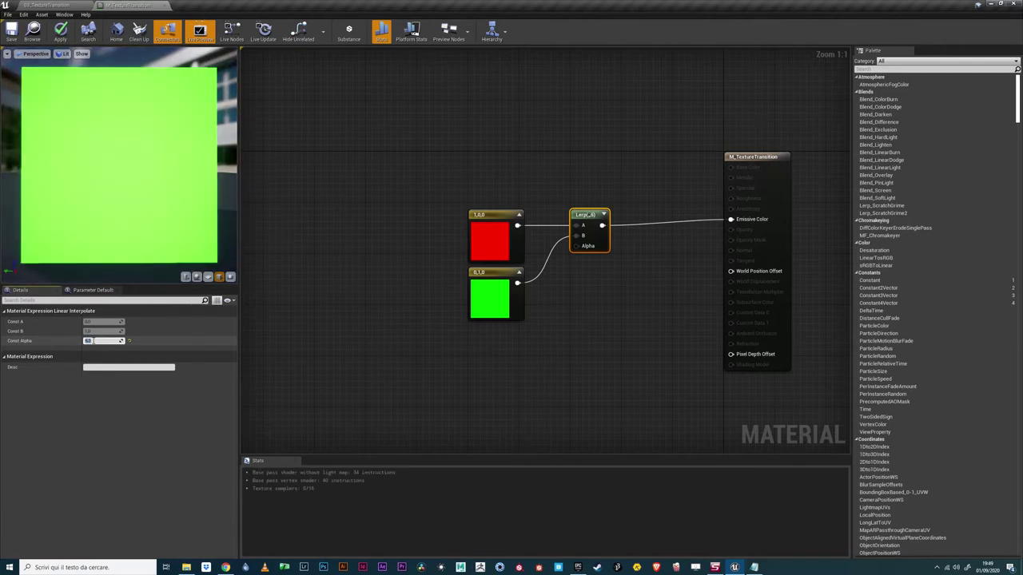
text(7)
key(Return)
text(8)
key(Return)
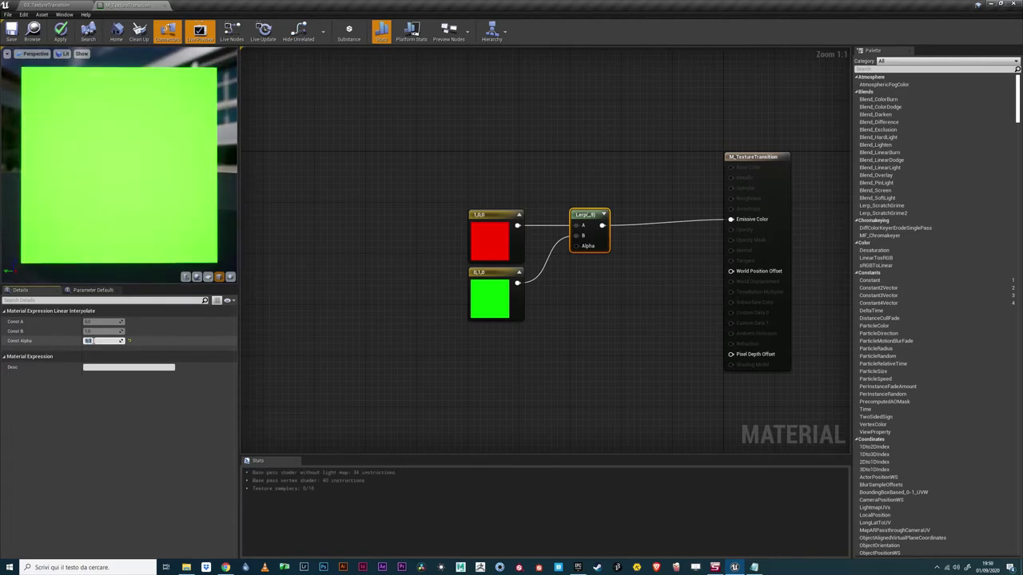
- Try Const Alpha values of 10, 30, 40 and 50 on the colour Lerp, and return it to 0.5
text(10)
key(Return)
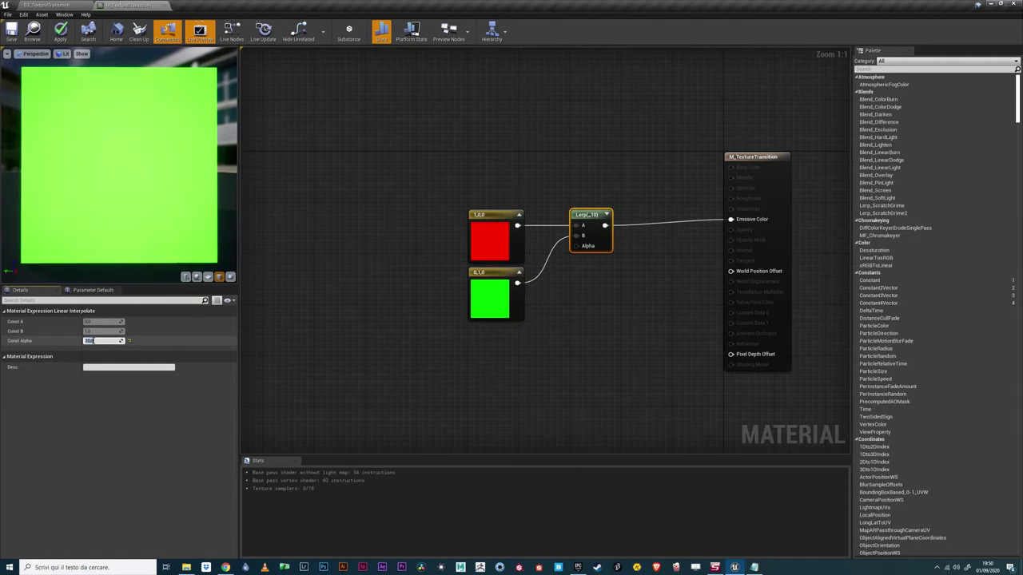
text(30)
key(Return)
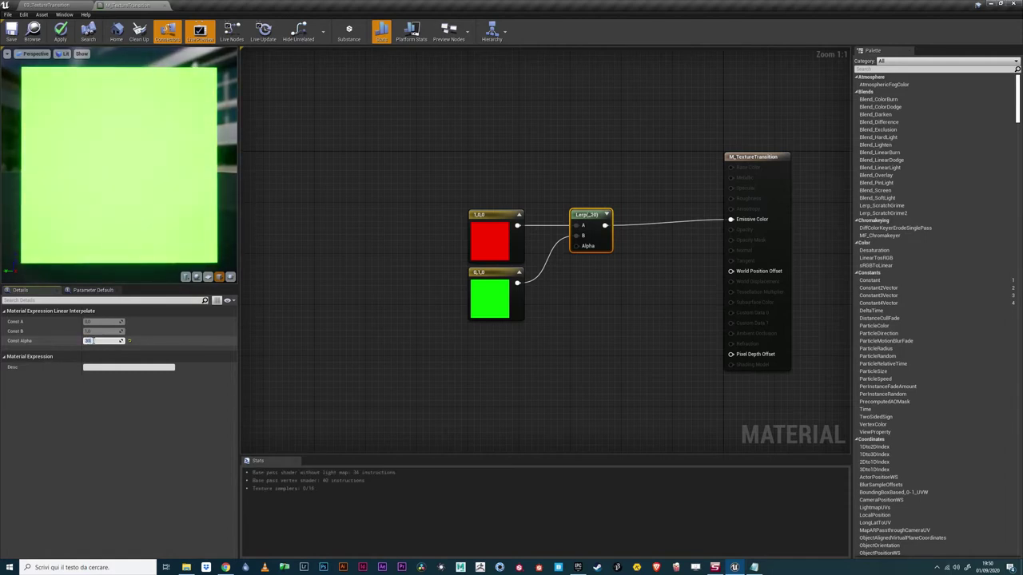
text(40)
key(Return)
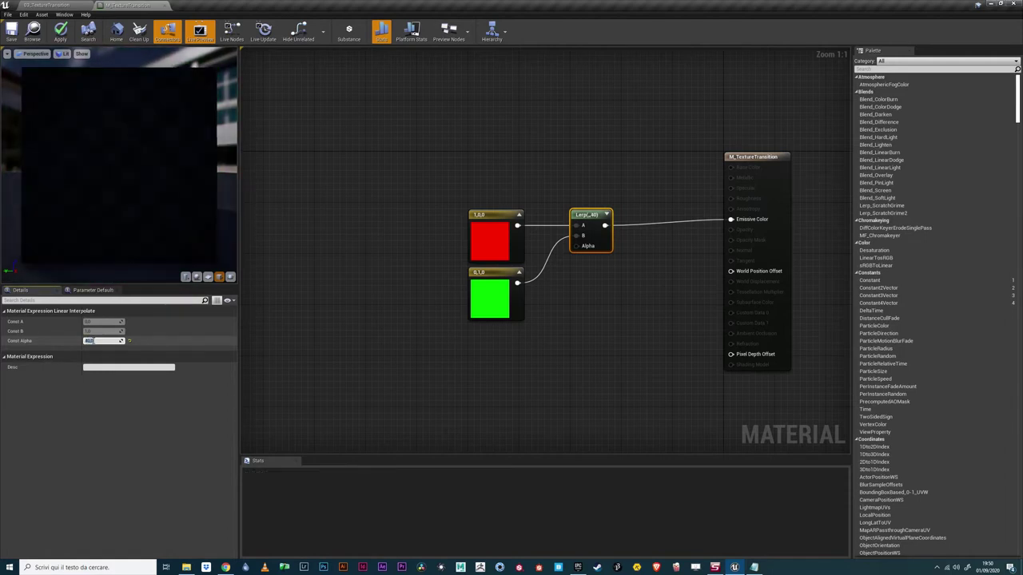
text(50)
key(Return)
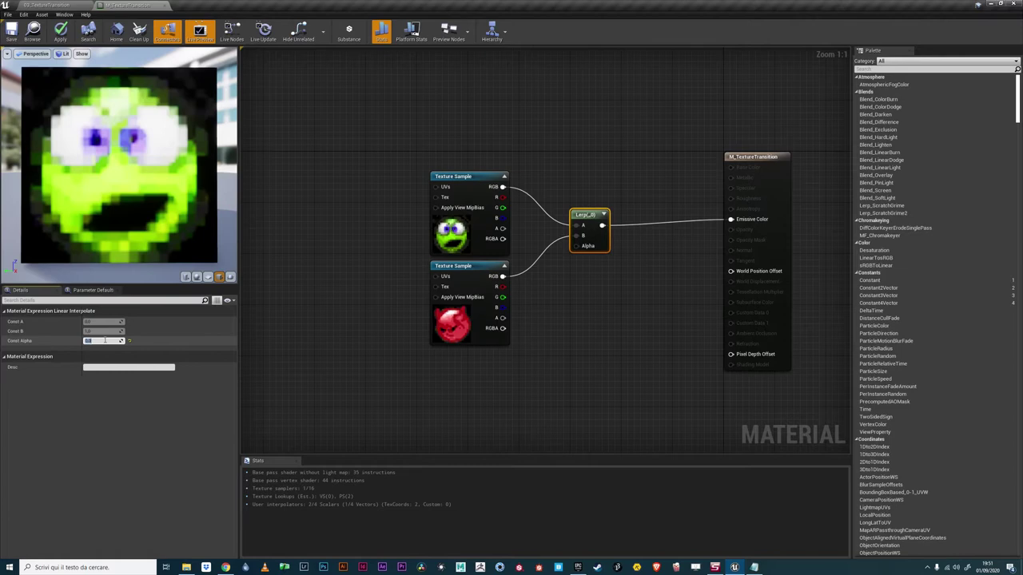
text(0.5)
key(Return)
- Raise the Const Alpha of the Lerp between the two Texture Samples through 0.2, 0.3, 0.4 and 0.5
text(0)
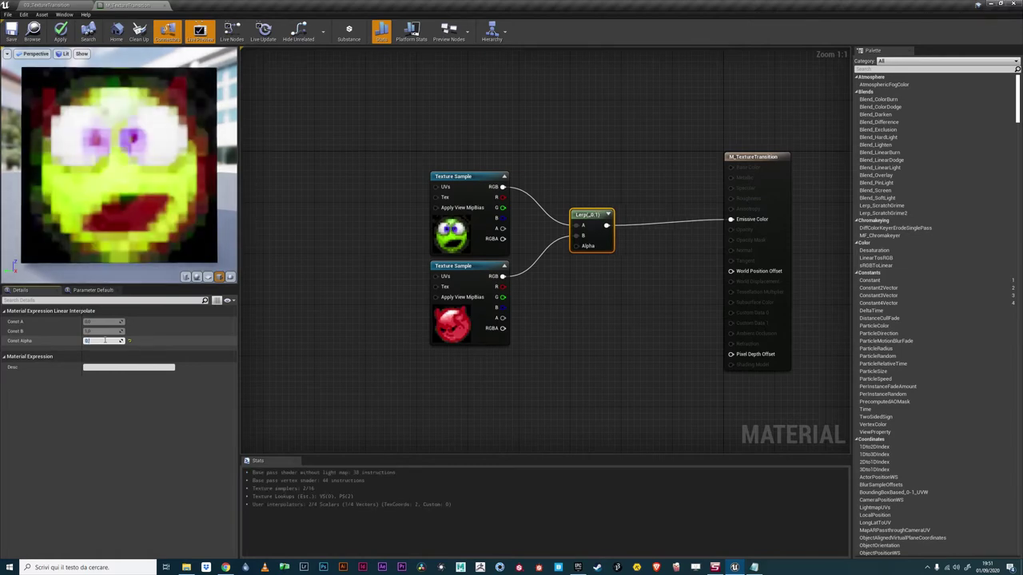
text(.2)
key(Return)
text(0.3)
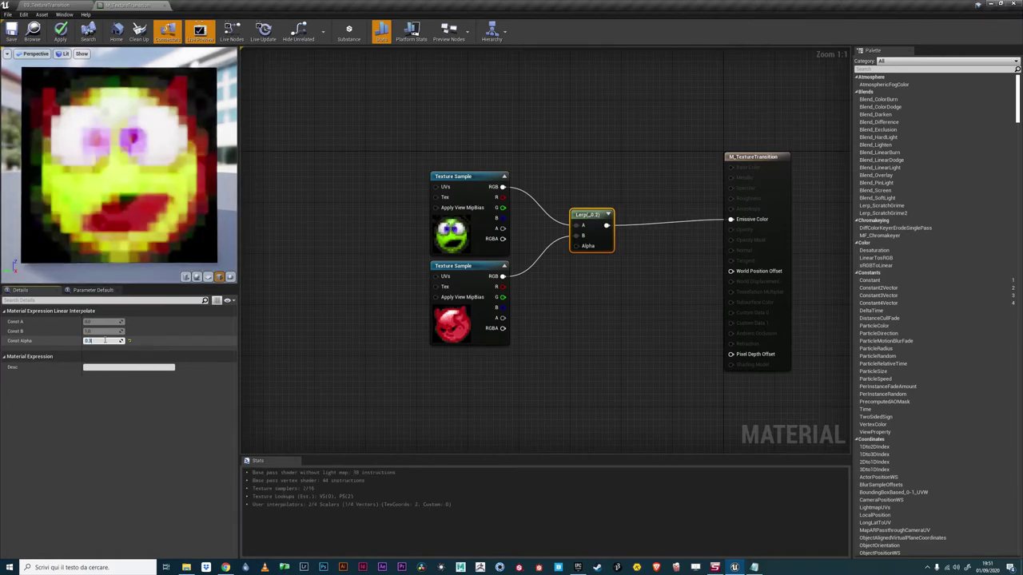
key(Return)
text(0.4)
key(Return)
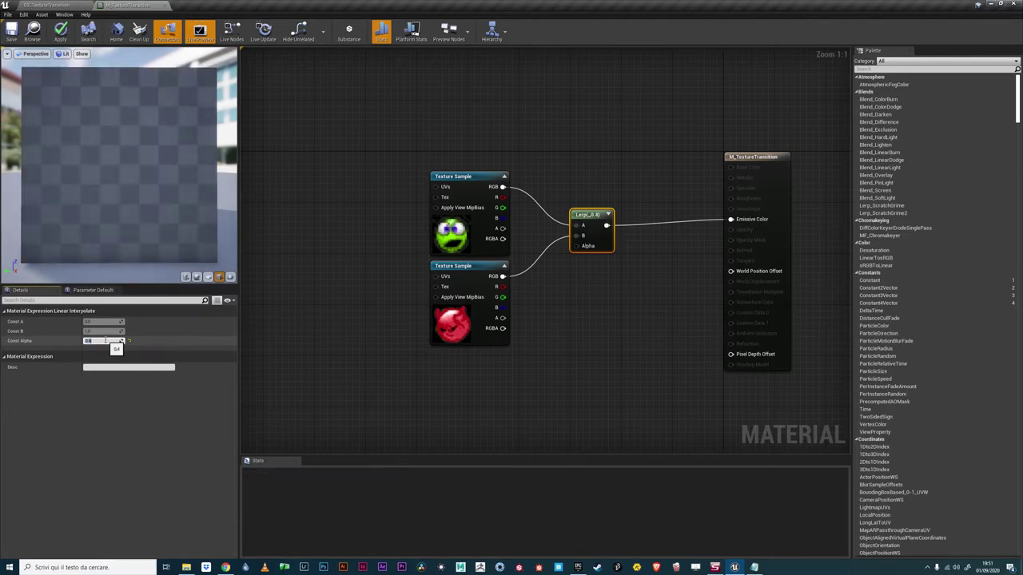
text(0.5)
key(Return)
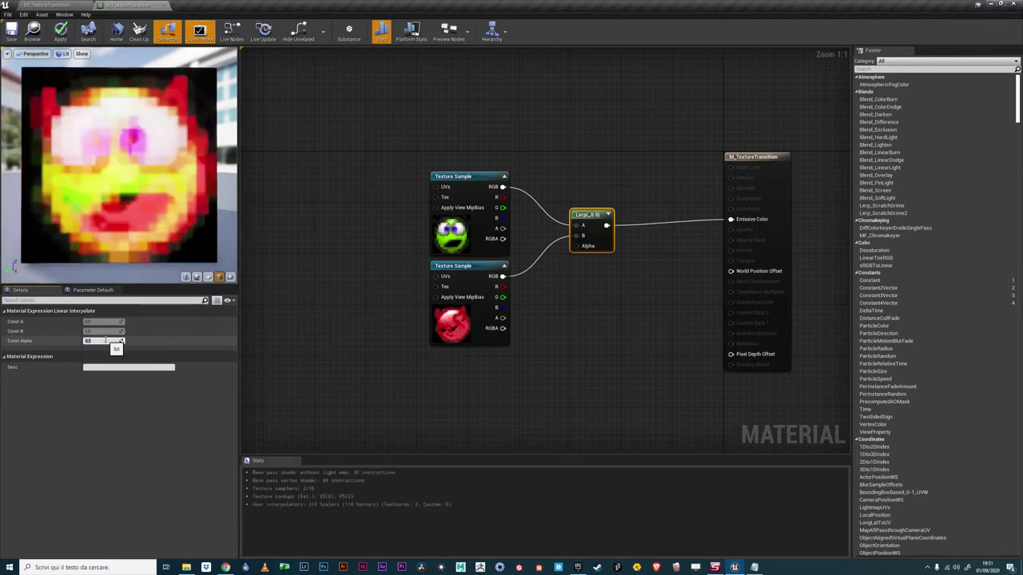
- Continue raising the texture Lerp's Const Alpha in 0.1 increments from 0.6 to 1
text(0.6)
key(Return)
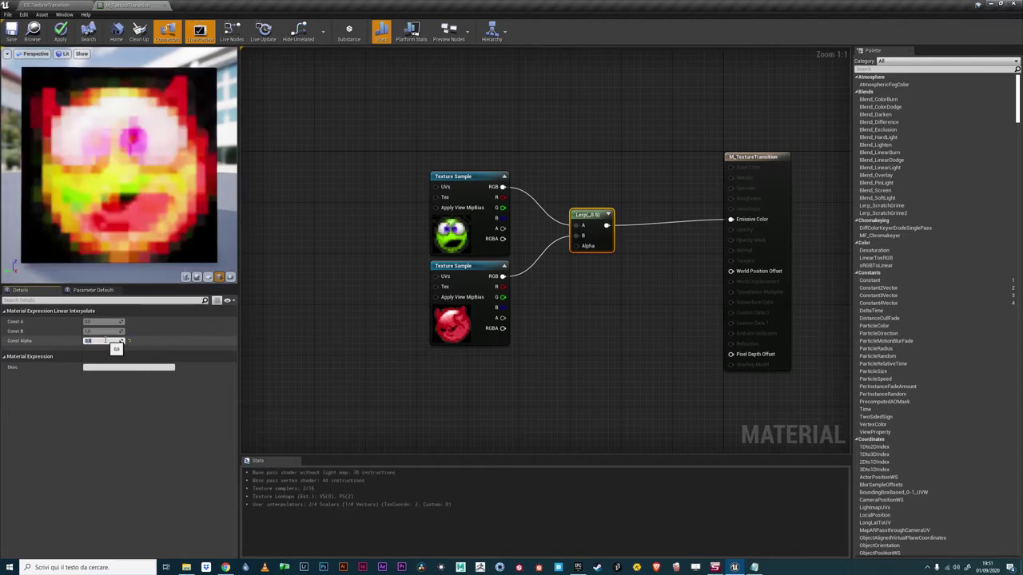
text(0.7)
key(Return)
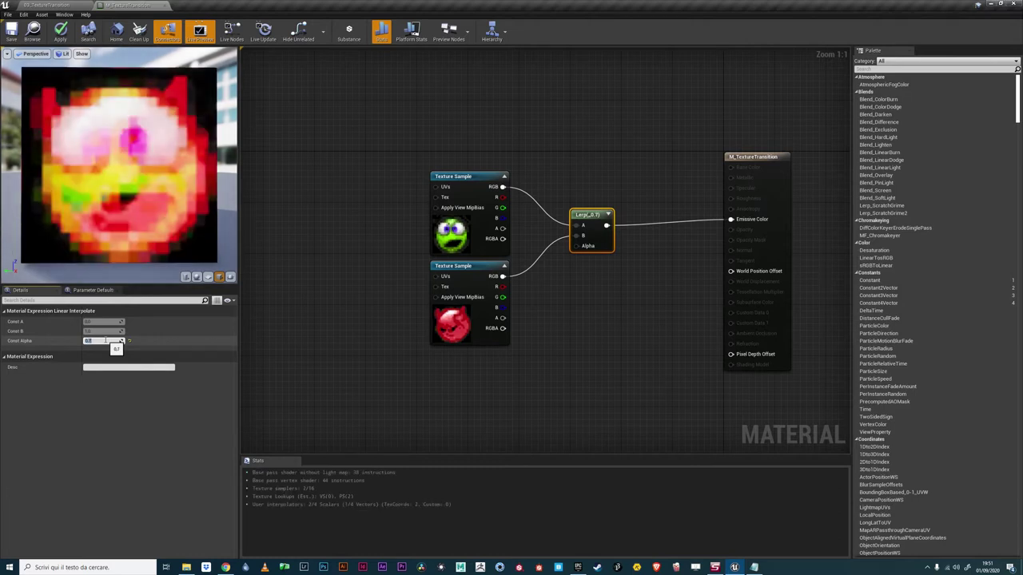
text(0.8)
key(Return)
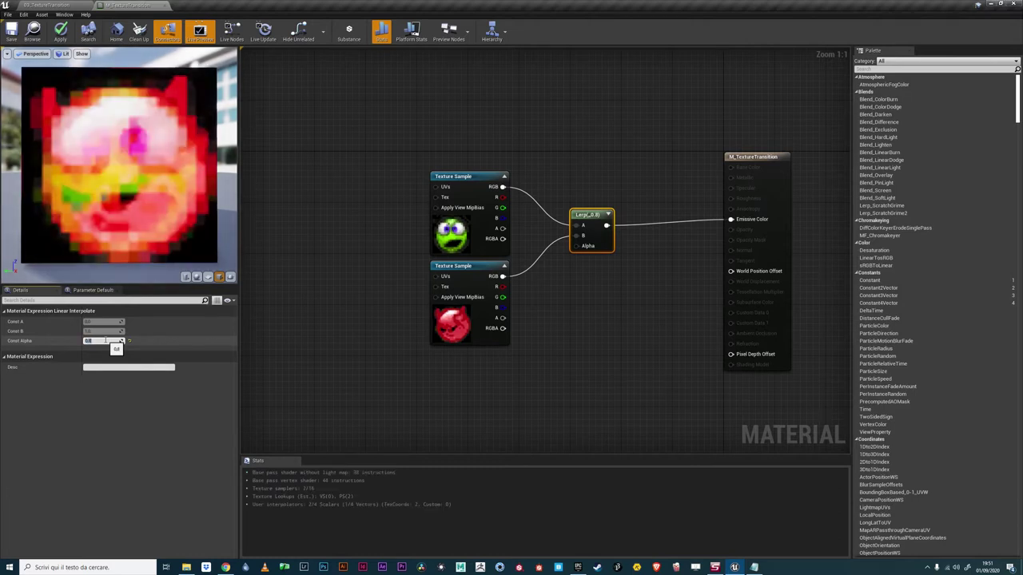
text(0.9)
key(Return)
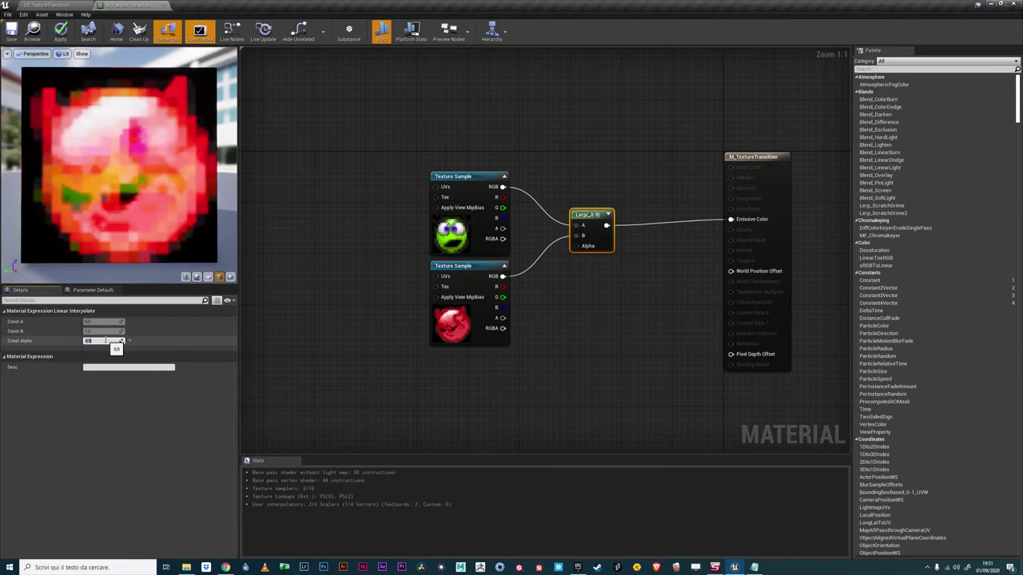
text(1)
key(Return)
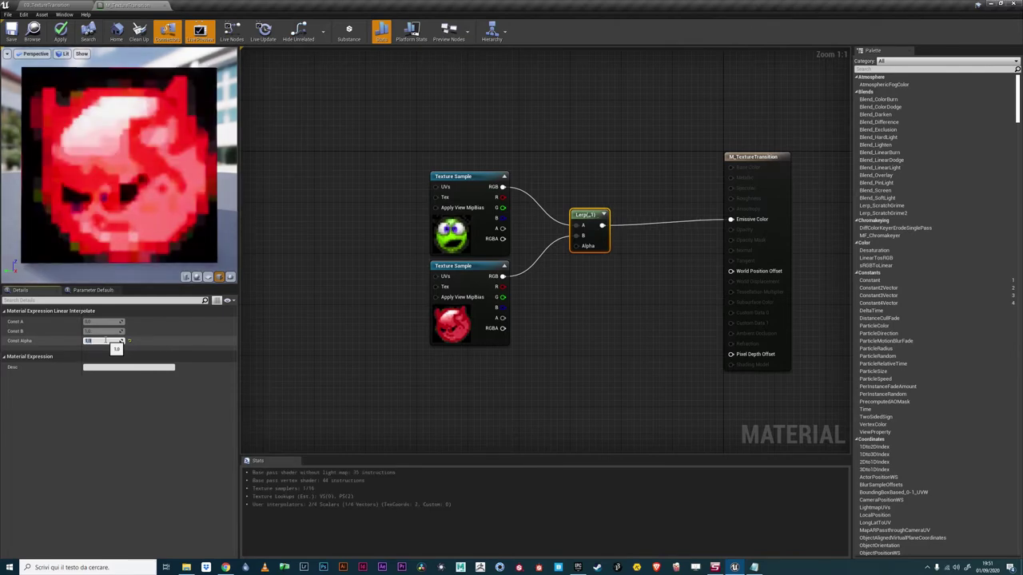
- Push the texture Lerp's Const Alpha beyond 1 through 2, 3, 5 and 7, ending at 8
text(2)
key(Return)
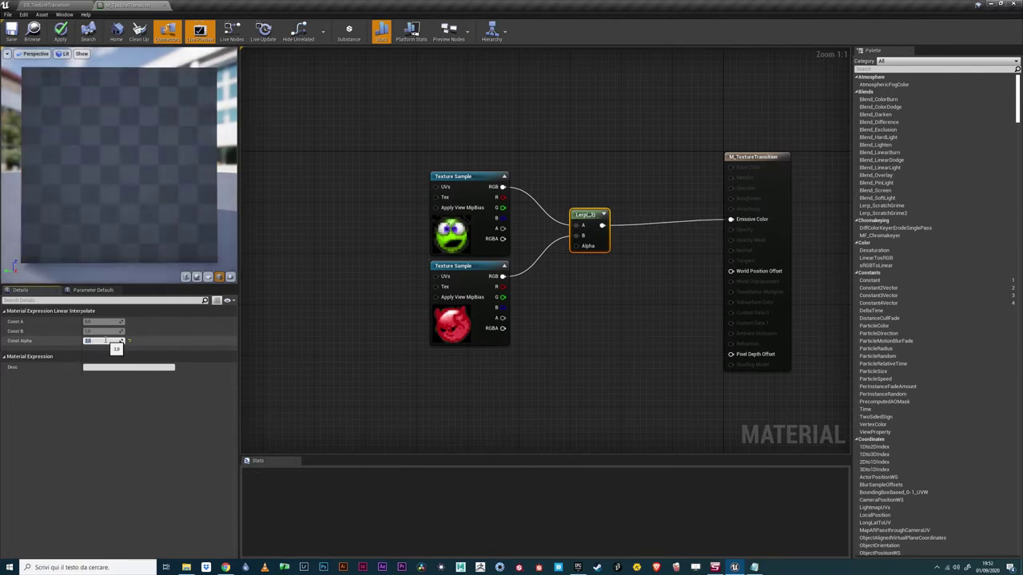
text(3)
key(Return)
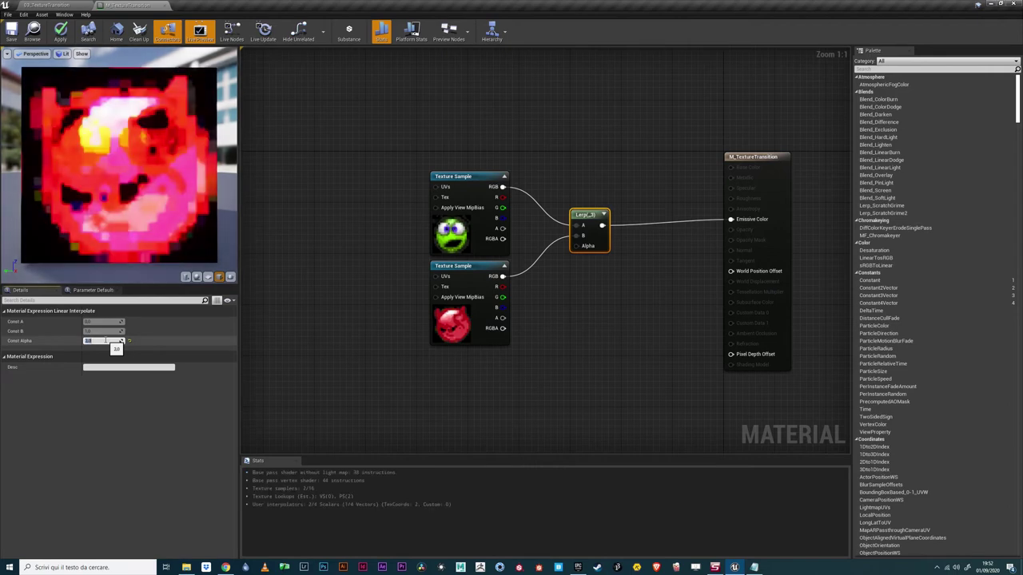
text(5)
key(Return)
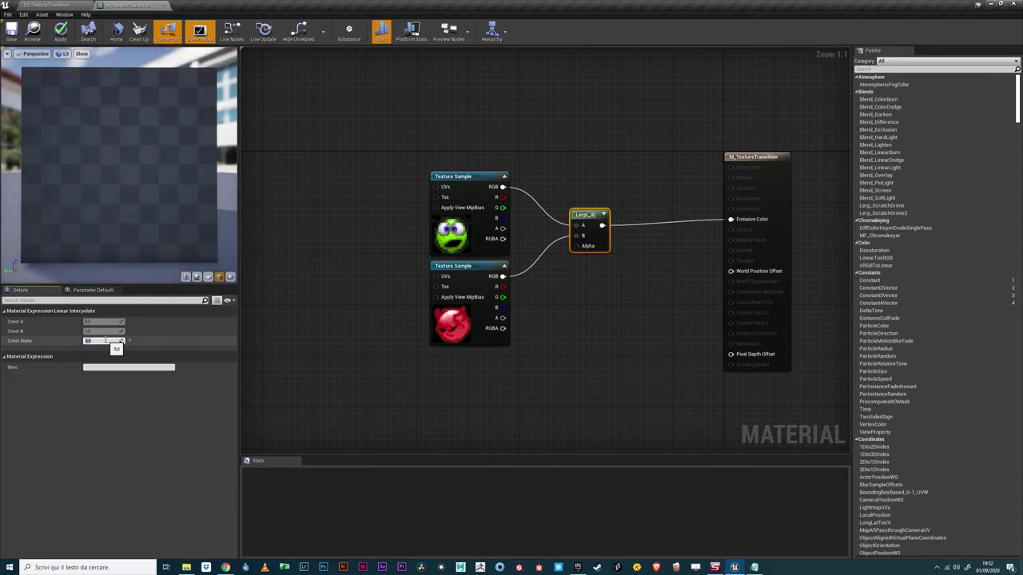
text(7)
key(Return)
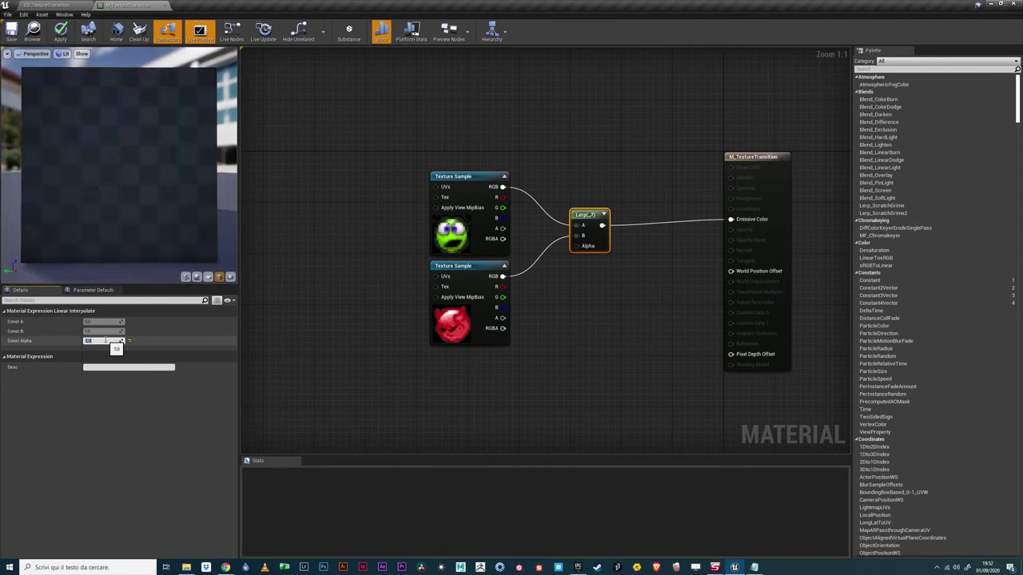
text(8)
key(Return)
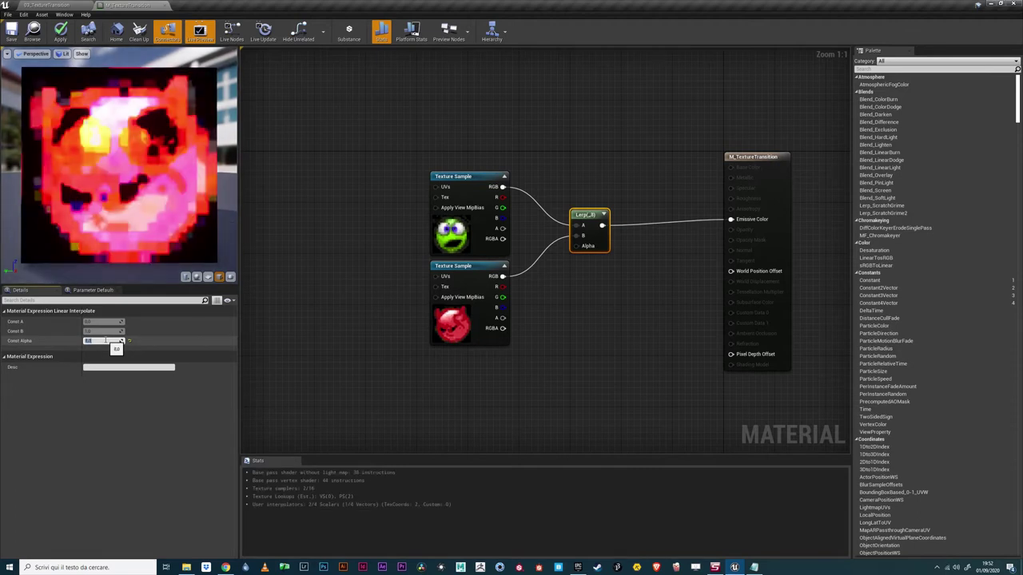
- Raise the Const Alpha of the Lerp between the two Texture Samples to 10
text(10)
key(Return)
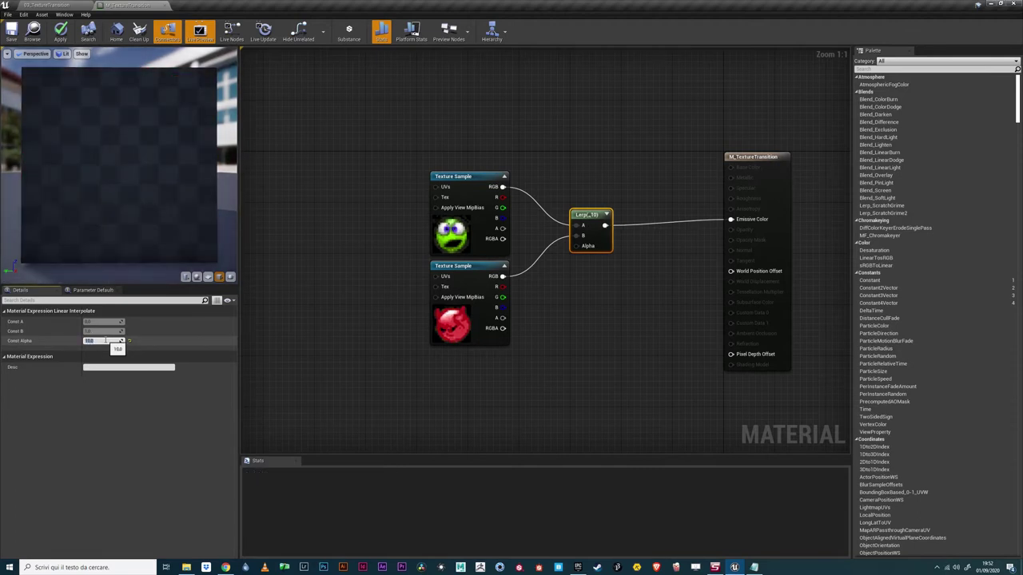
- Add a Saturate node fed by a Constant of 0.5 and connect its output to the texture Lerp's Alpha
right_click(572, 289)
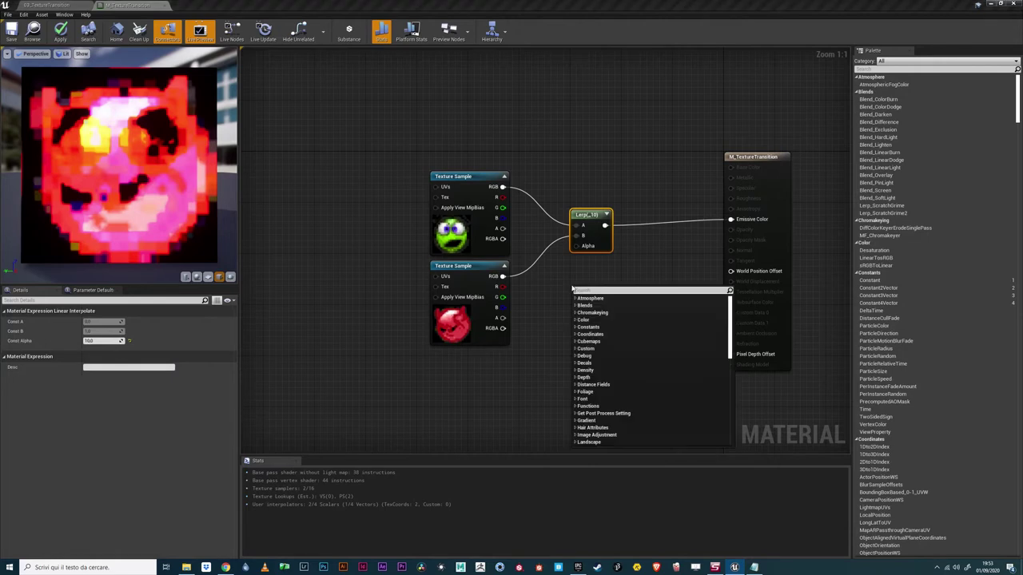
text(saturate)
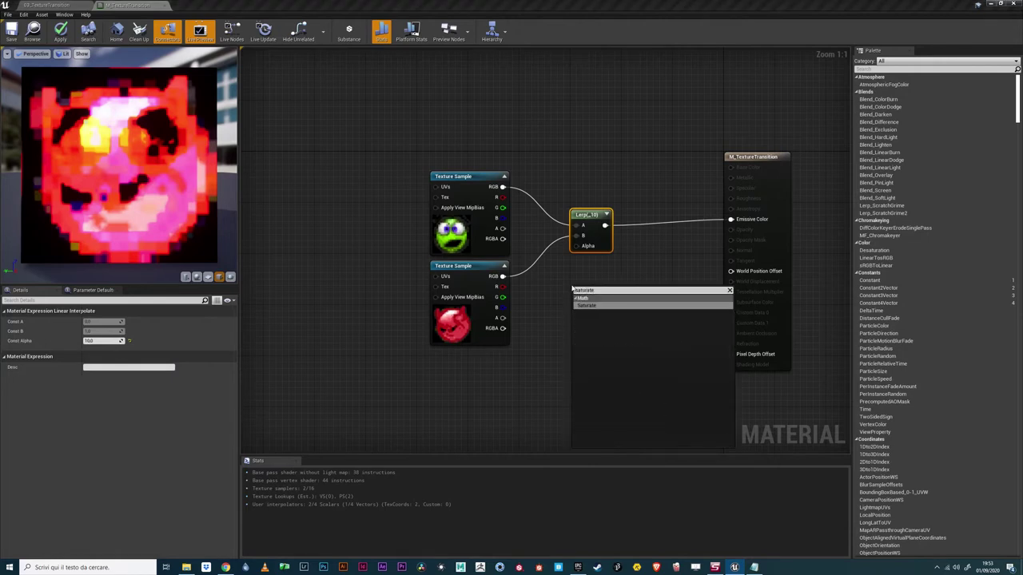
key(Return)
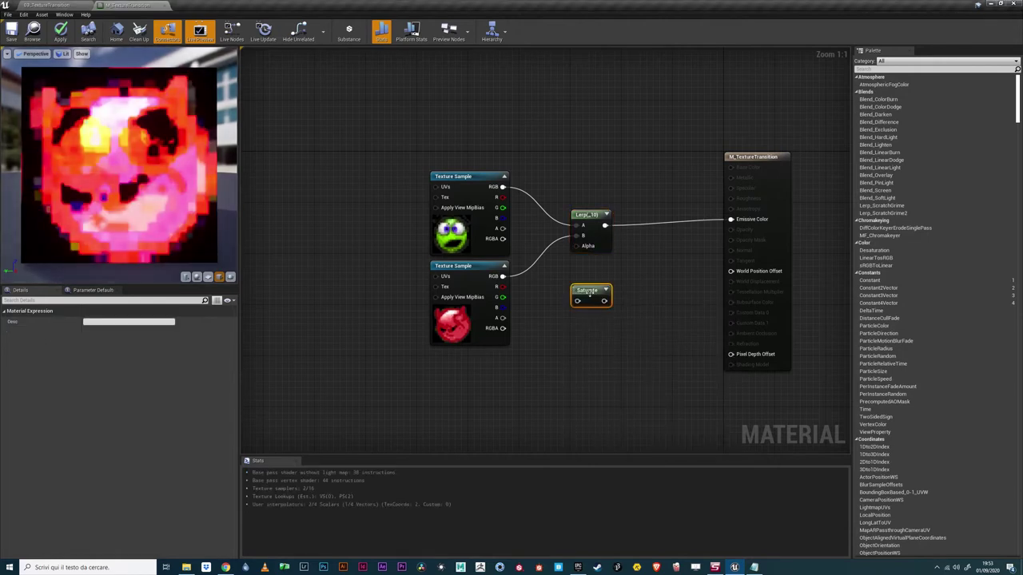
key(1)
click(545, 297)
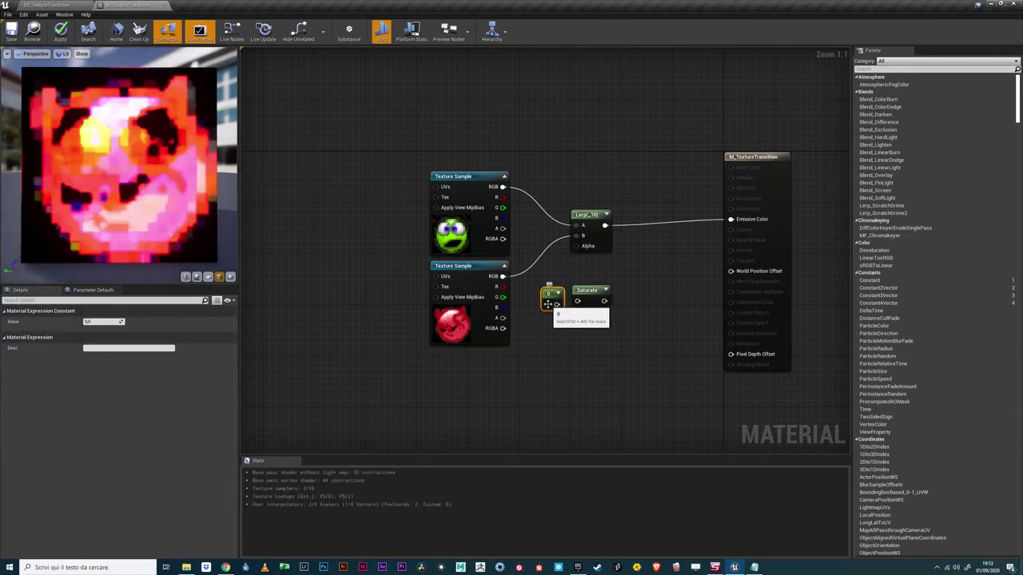
drag(604, 301, 576, 246)
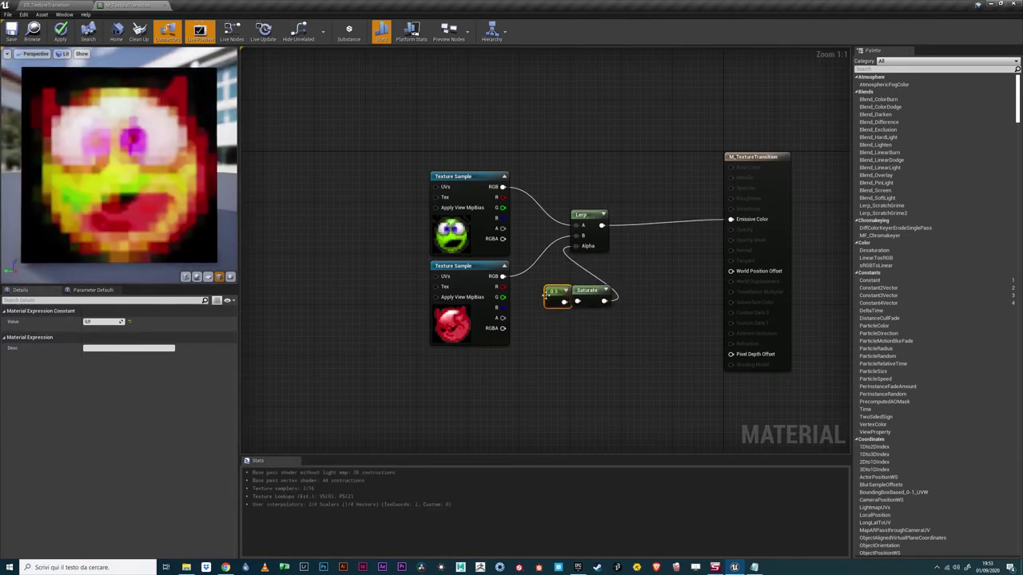
- Test the Constant feeding the Saturate node with values of 1, 2 and 3
click(101, 321)
text(1)
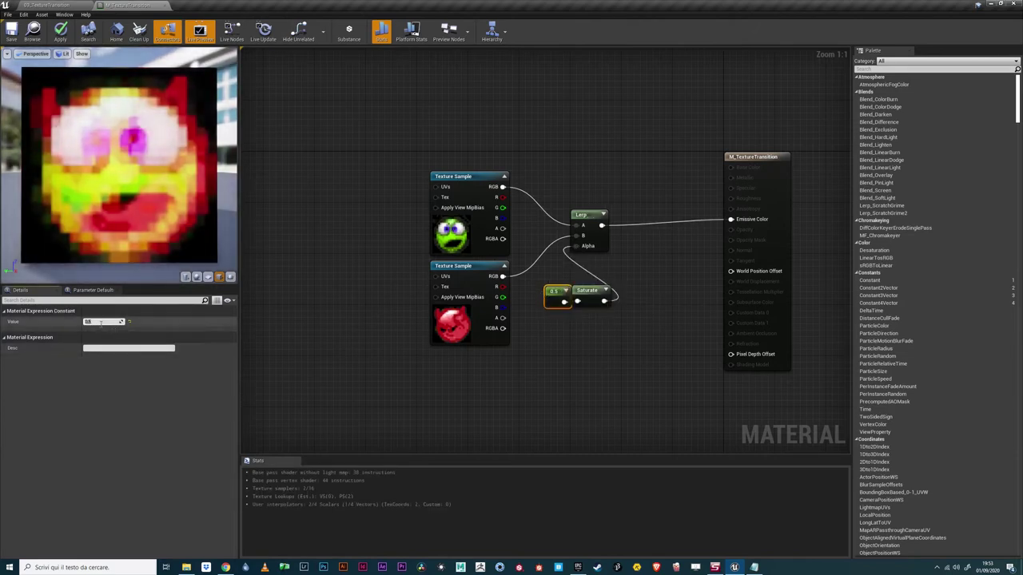
key(Return)
text(2)
key(Return)
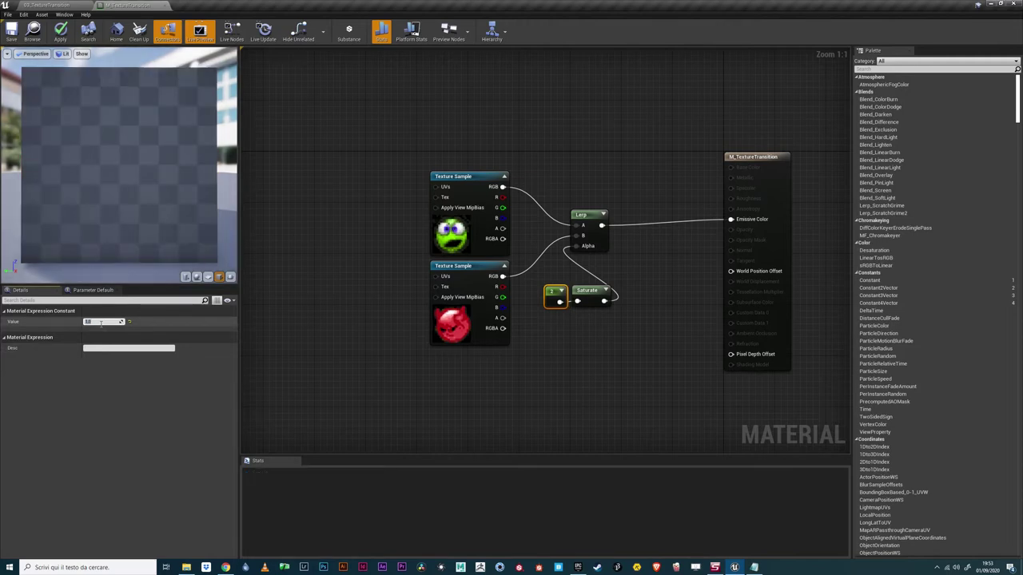
text(3)
key(Return)
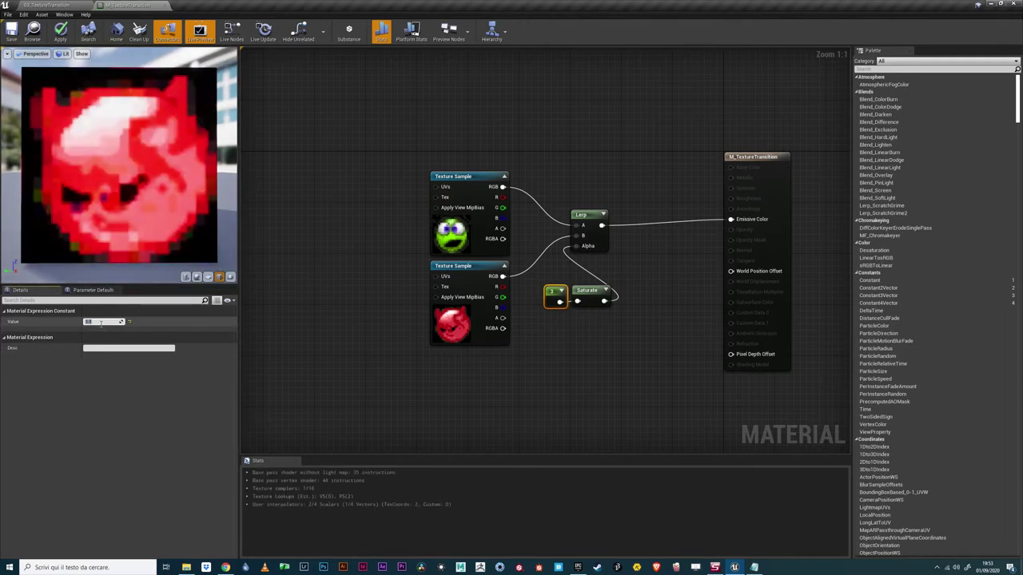
- Push the Constant feeding the Saturate node further through 4, 5, 10 and 20
text(4)
key(Return)
text(5)
key(Return)
text(10)
key(Return)
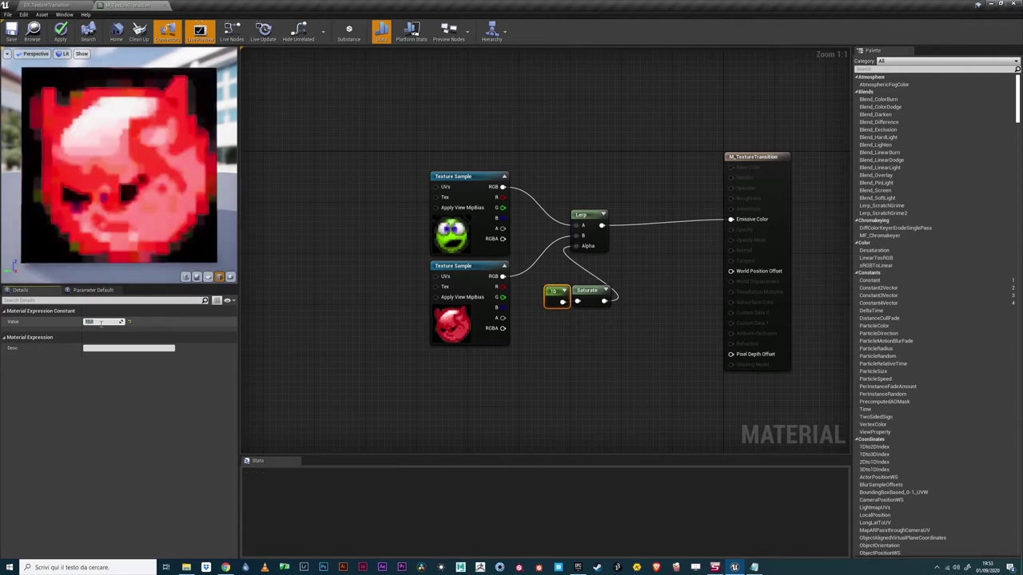
text(20)
key(Return)
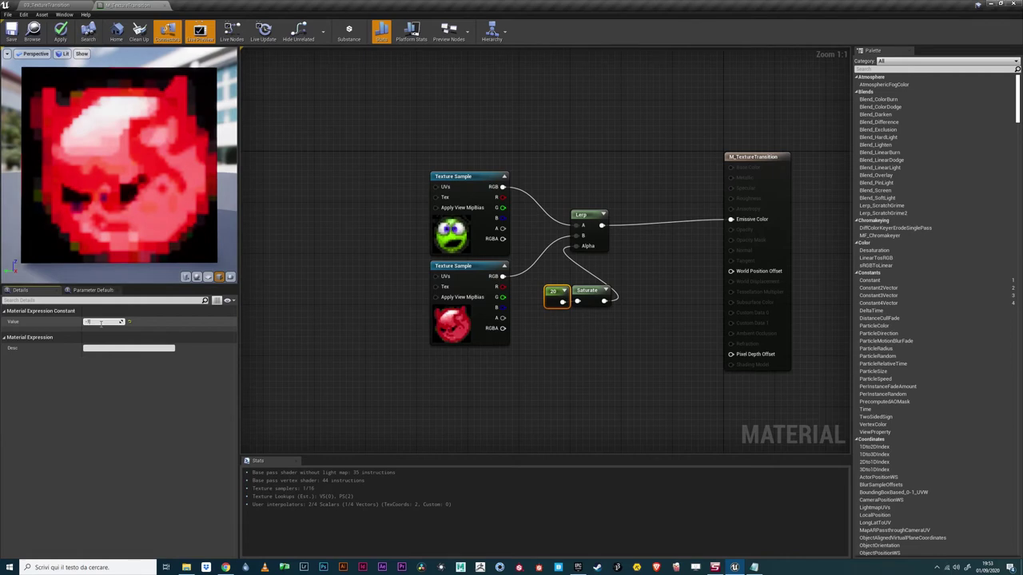
key(Return)
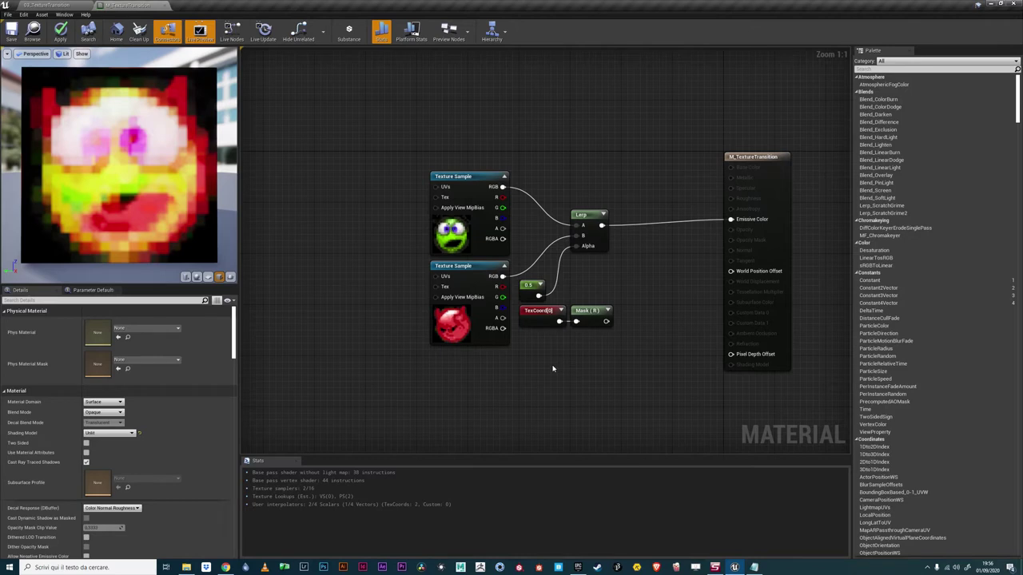
- Replace the 0.5 constant on the Lerp's Alpha with the Mask (R) output, and preview the mask node on its own before stopping the preview
drag(607, 321, 596, 297)
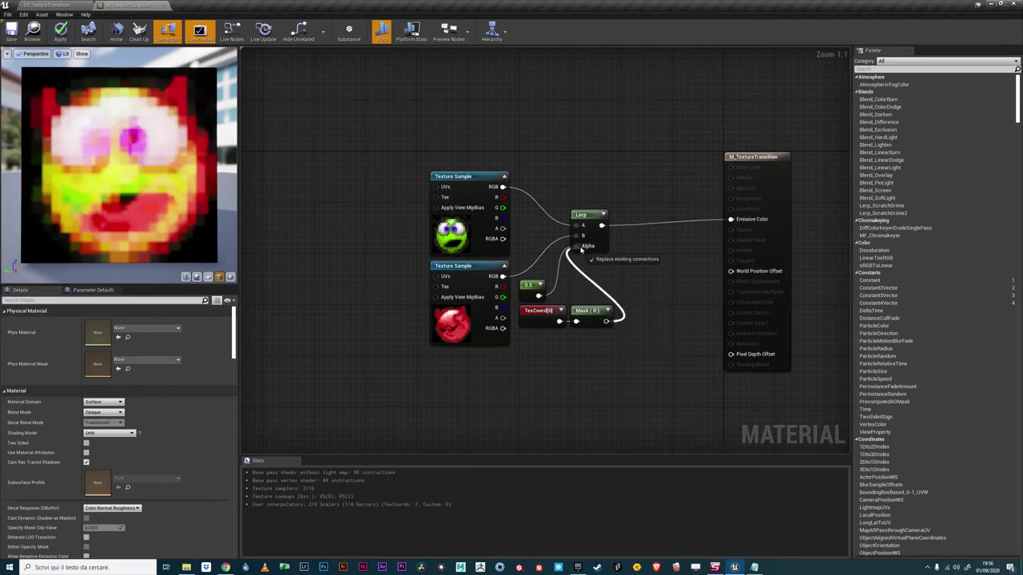
drag(582, 250, 582, 250)
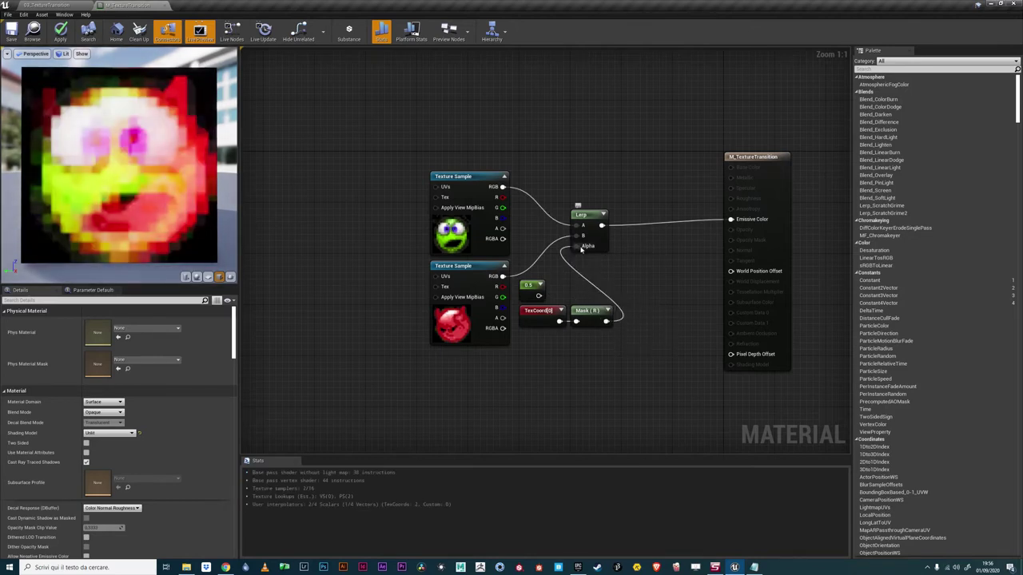
right_click(592, 311)
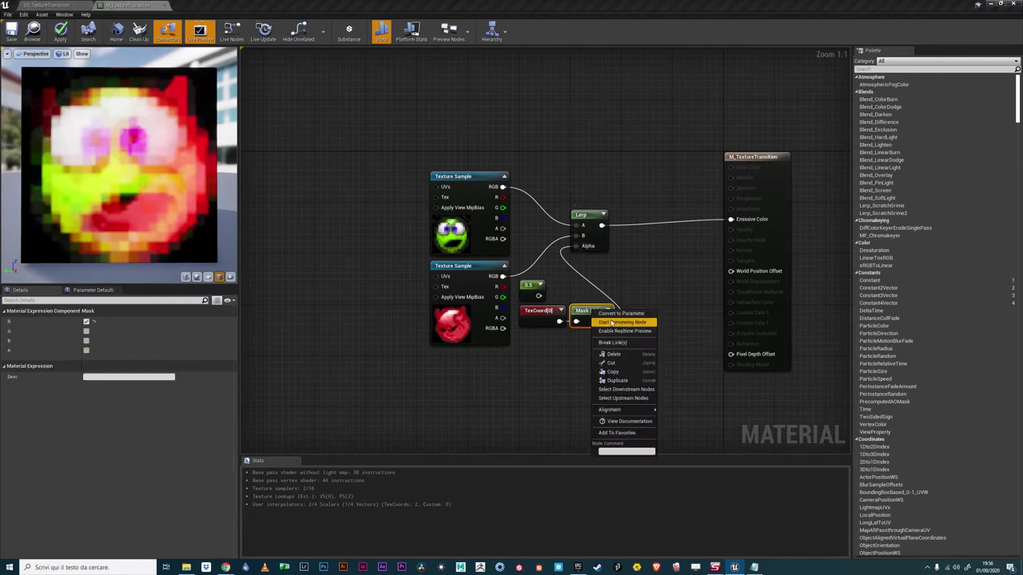
click(622, 322)
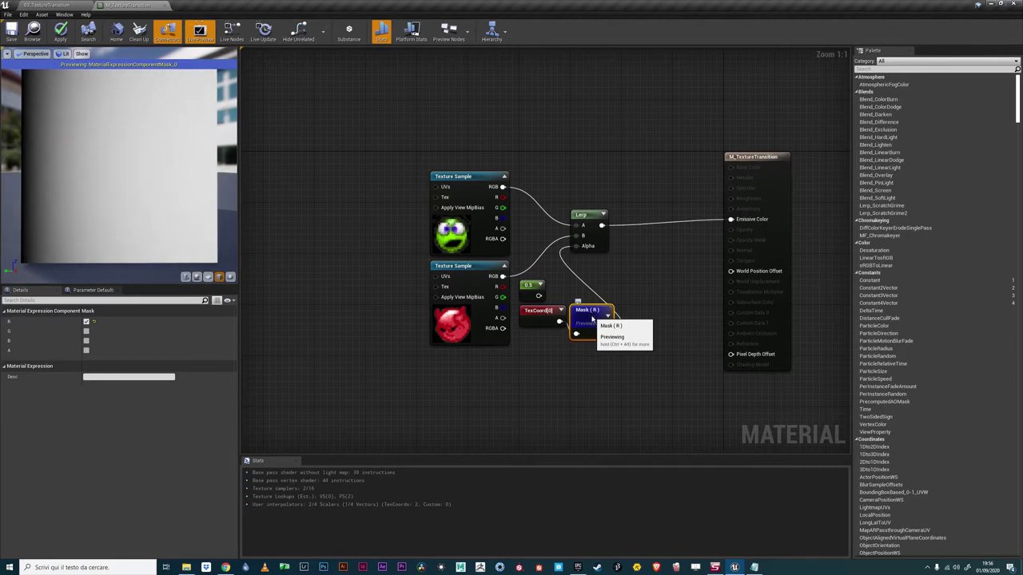
right_click(591, 317)
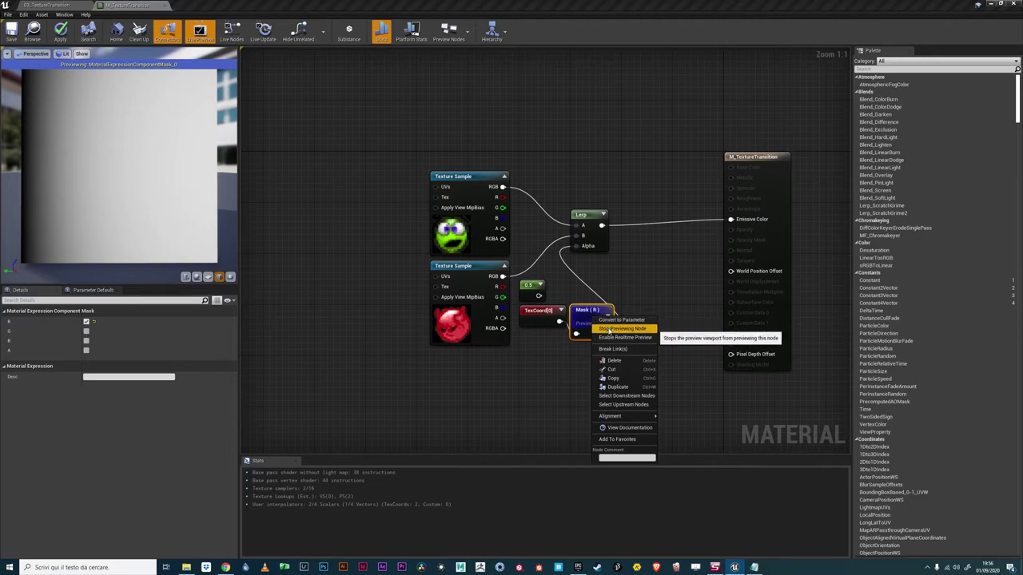
click(623, 329)
click(568, 360)
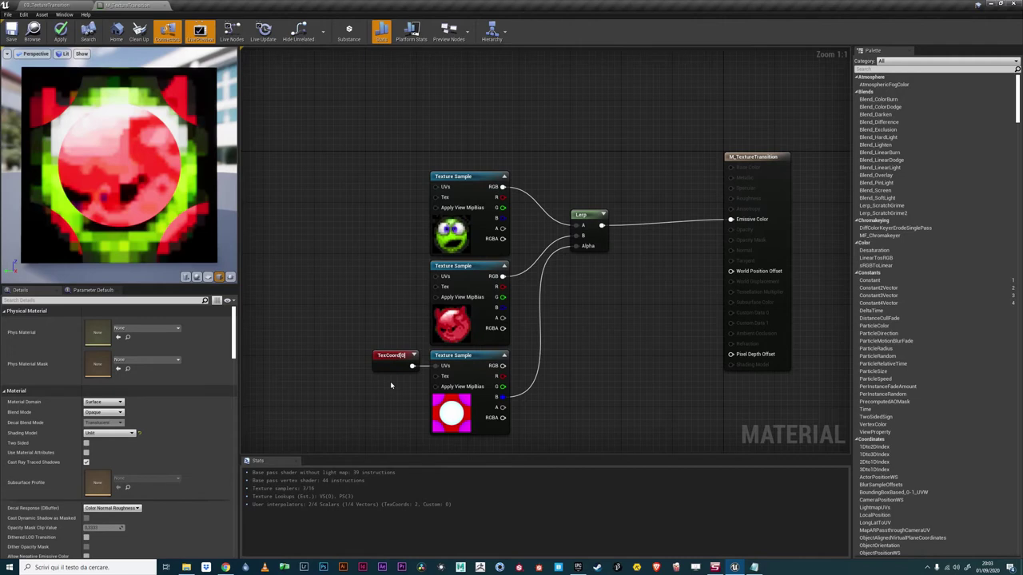
- Set the Coordinate Index to 1 on the TexCoord node feeding the mask Texture Sample
click(392, 361)
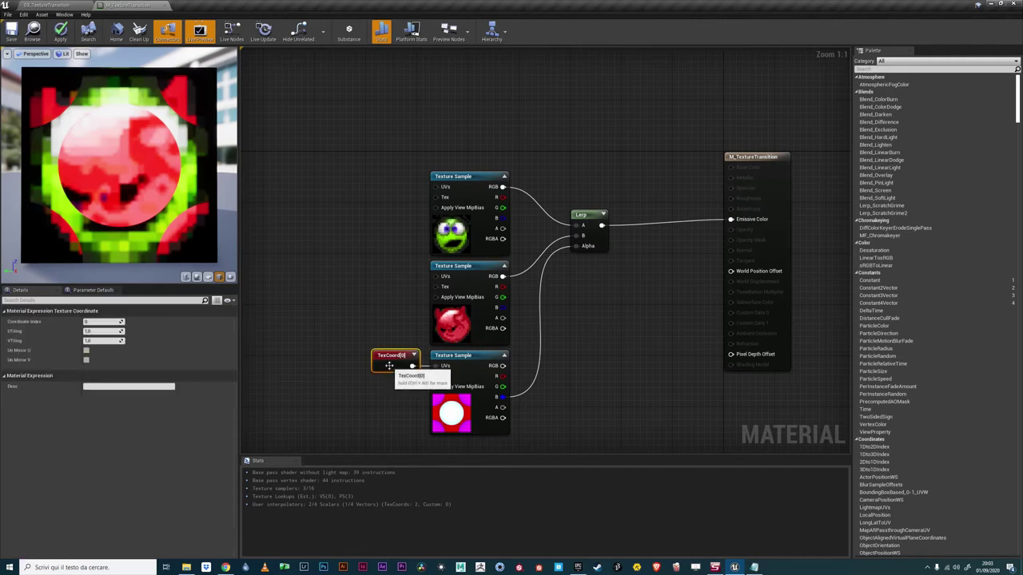
click(93, 320)
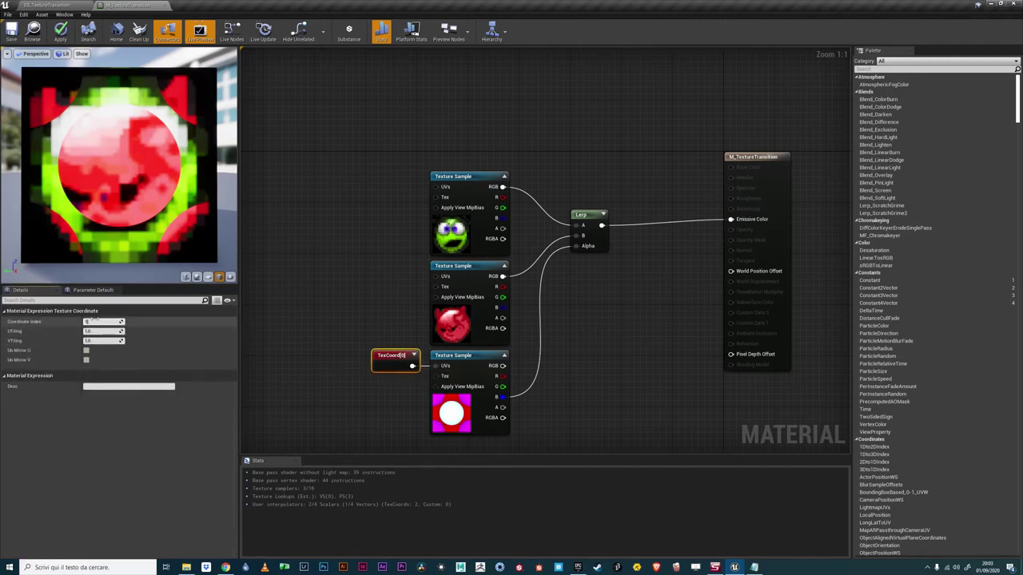
text(1)
key(Return)
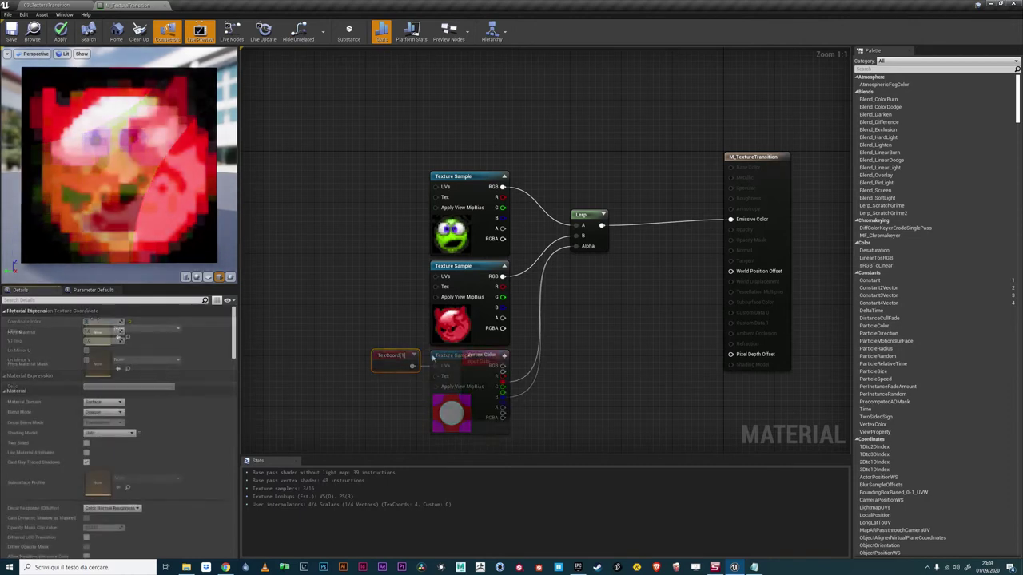
- Save the Vertex Color version of M_TextureTransition and apply the material to the sphere in the level
click(12, 30)
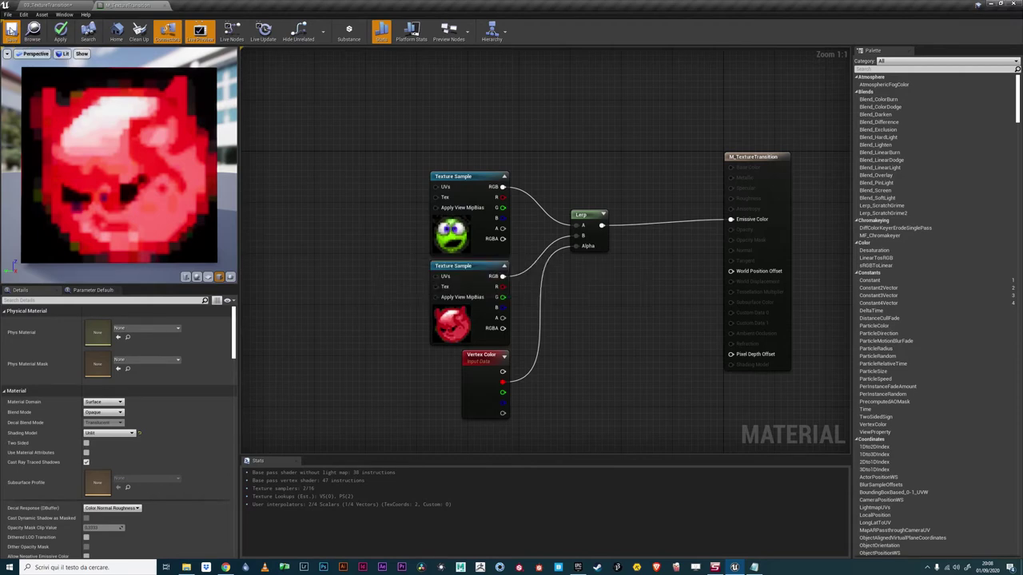
click(44, 4)
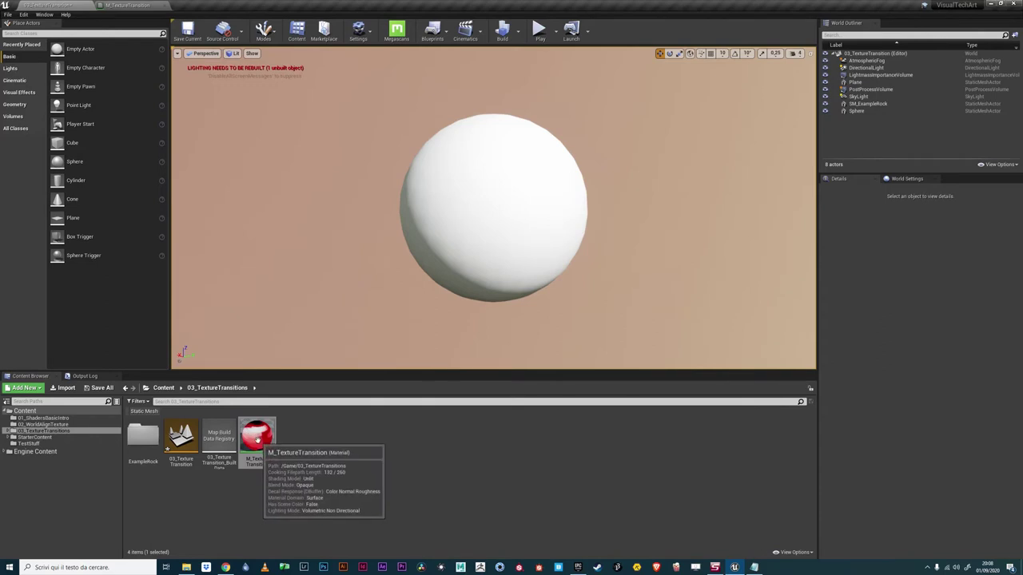
drag(256, 441, 446, 221)
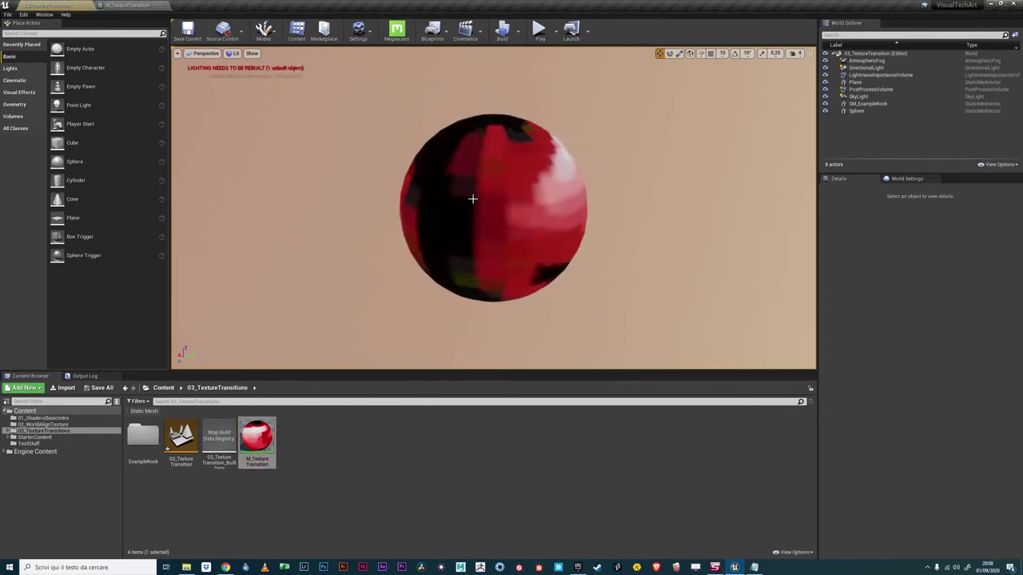
- Enter Mesh Paint mode, select the sphere and activate vertex color painting
click(267, 33)
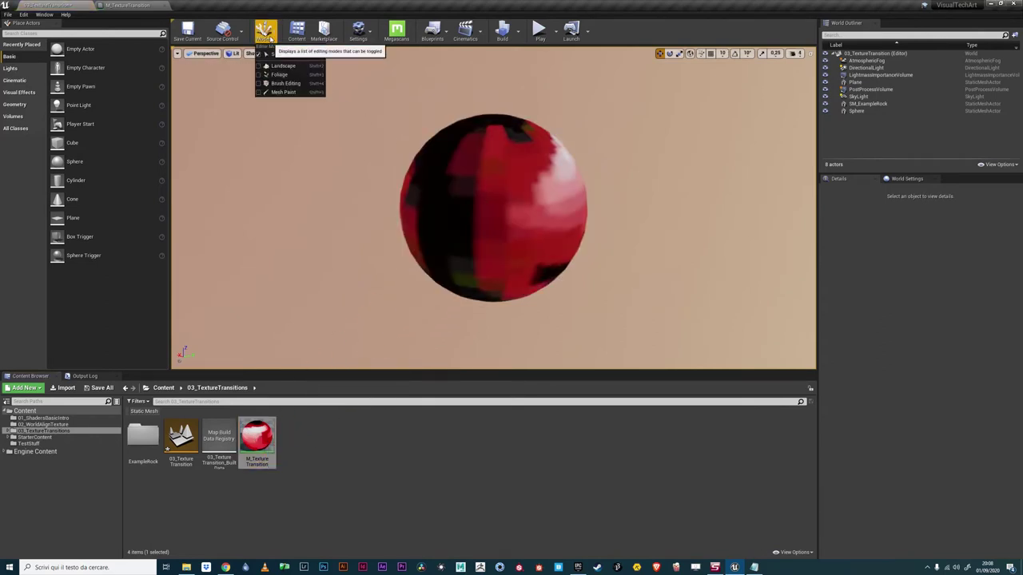
click(284, 92)
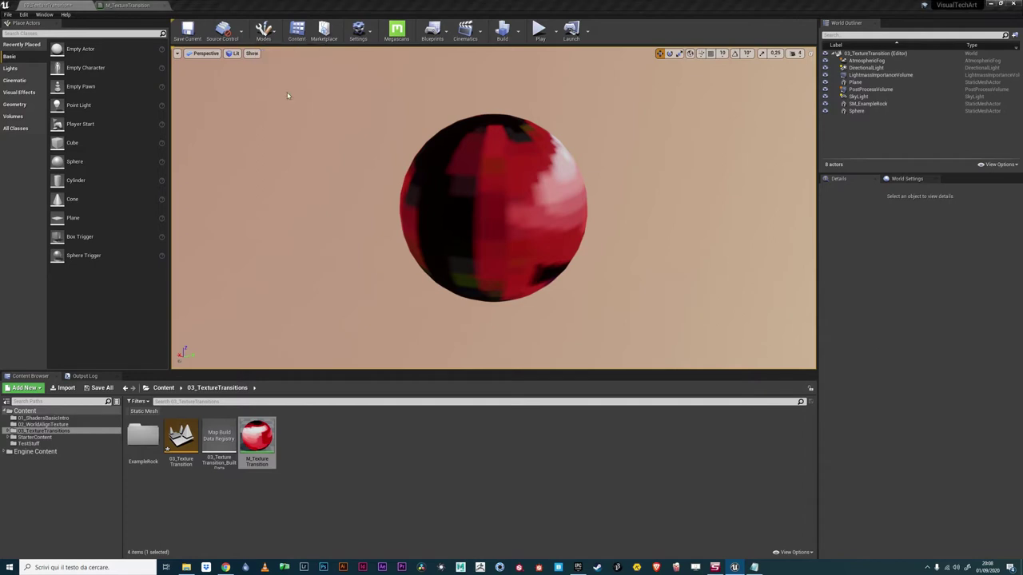
click(480, 210)
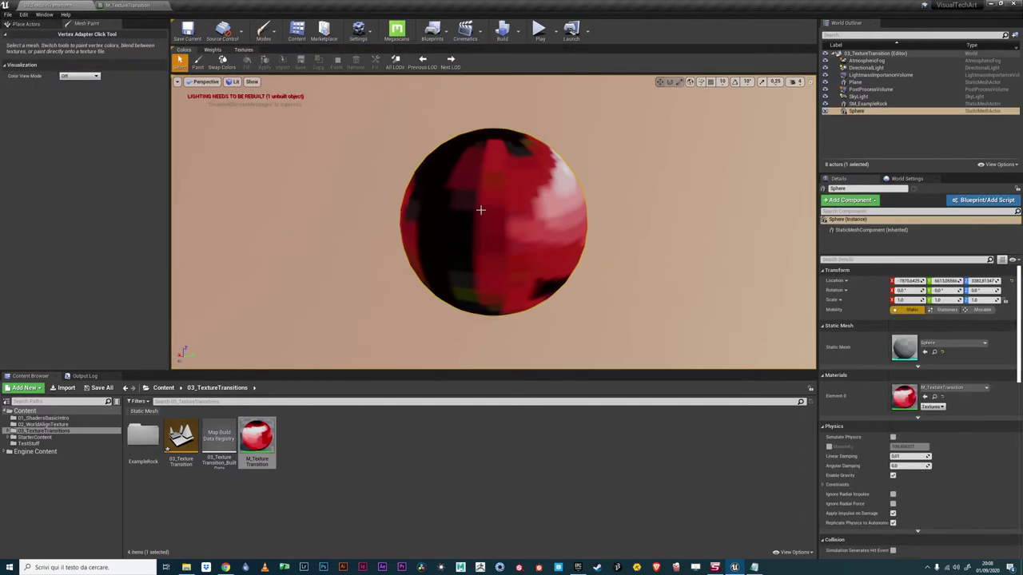
click(198, 62)
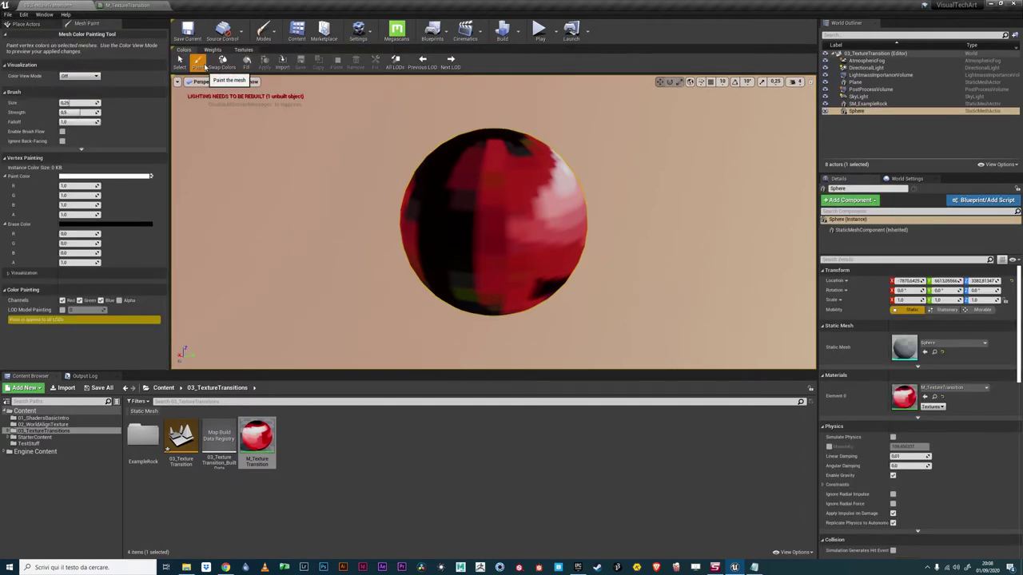
- Set the paint colour's R value to 0 and paint over the front of the sphere to reveal the green texture
click(91, 184)
text(0)
key(Return)
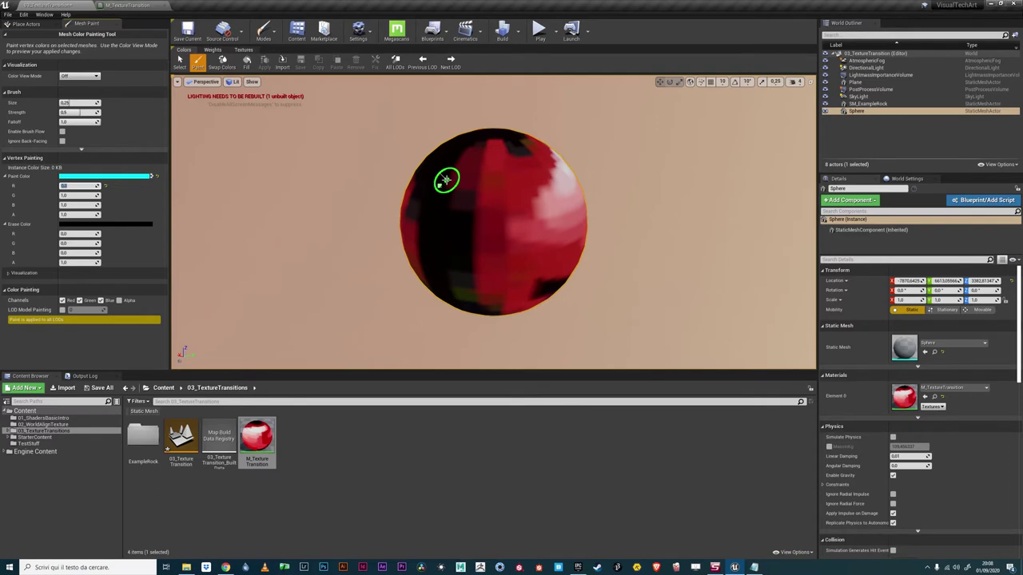
mouse_move(446, 181)
mouse_down()
mouse_move(458, 216)
mouse_move(538, 228)
mouse_move(517, 235)
mouse_move(498, 213)
mouse_move(498, 260)
mouse_move(499, 217)
mouse_move(484, 245)
mouse_move(524, 224)
mouse_move(534, 264)
mouse_move(486, 276)
mouse_move(491, 251)
mouse_move(538, 261)
mouse_move(530, 253)
mouse_move(507, 276)
mouse_move(474, 238)
mouse_move(485, 209)
mouse_move(546, 247)
mouse_move(558, 224)
mouse_move(541, 240)
mouse_move(472, 229)
mouse_move(493, 178)
mouse_move(502, 258)
mouse_move(525, 230)
mouse_move(480, 192)
mouse_move(422, 176)
mouse_up()
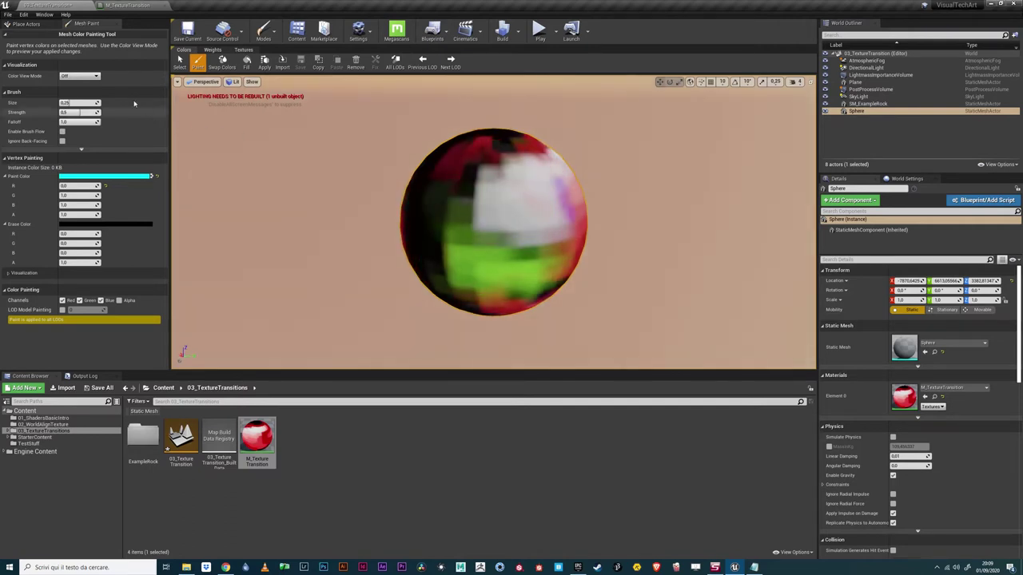
- Switch the Color View Mode to Red Channel and paint more strokes across the sphere's front
click(80, 76)
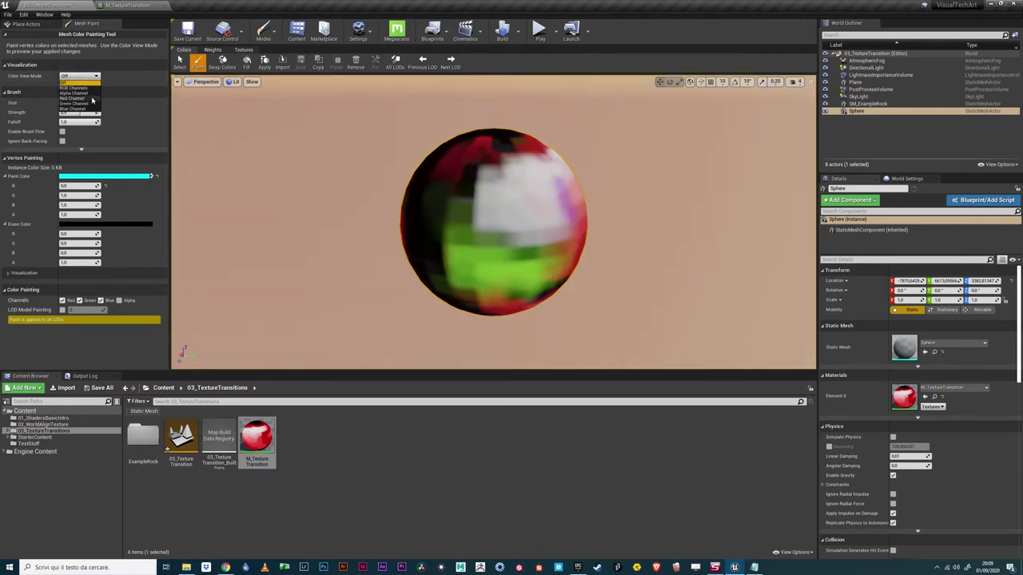
click(91, 99)
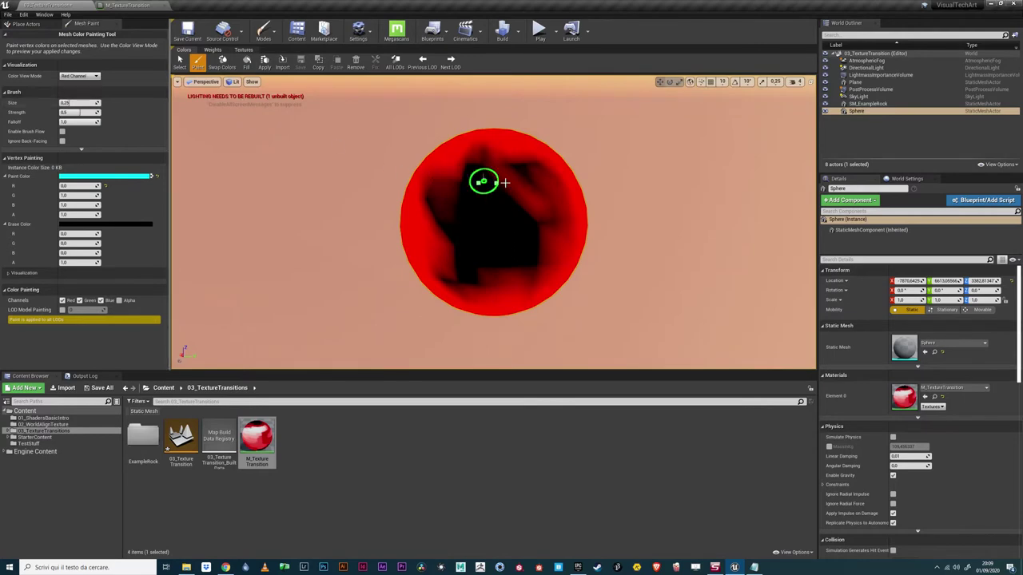
mouse_move(510, 176)
mouse_down()
mouse_move(541, 178)
mouse_move(539, 202)
mouse_move(486, 151)
mouse_move(441, 157)
mouse_move(451, 198)
mouse_move(442, 251)
mouse_move(429, 222)
mouse_move(421, 243)
mouse_move(448, 274)
mouse_move(479, 285)
mouse_move(530, 277)
mouse_up()
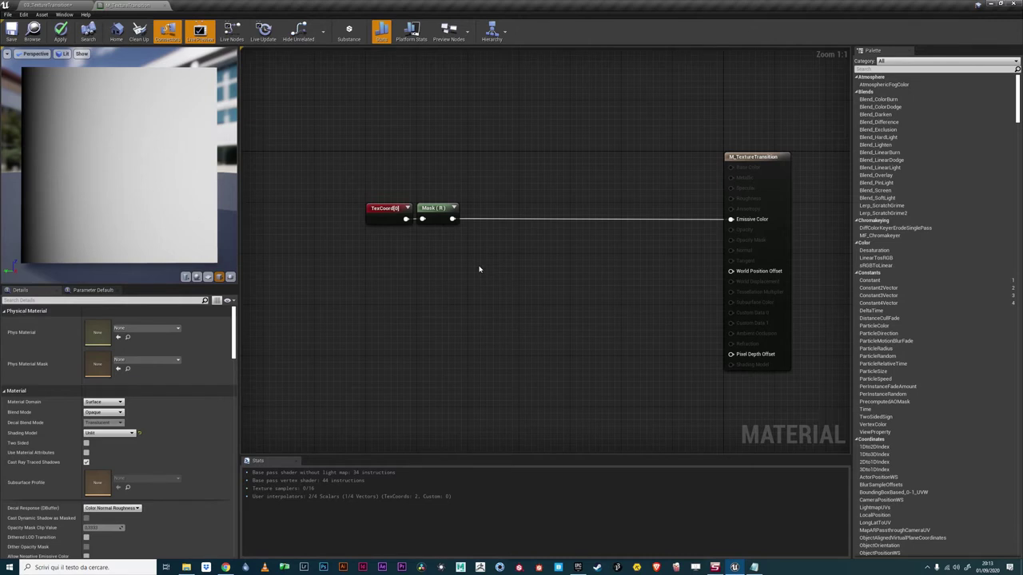
- Add a CheapContrast function node between the Mask (R) node and the material output in M_TextureTransition
right_click(533, 207)
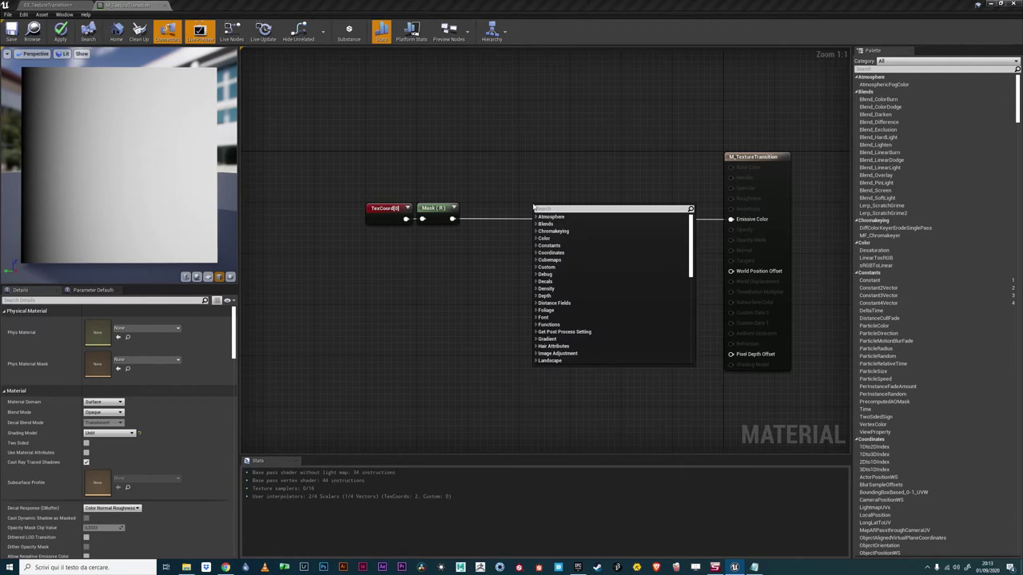
text(cheap)
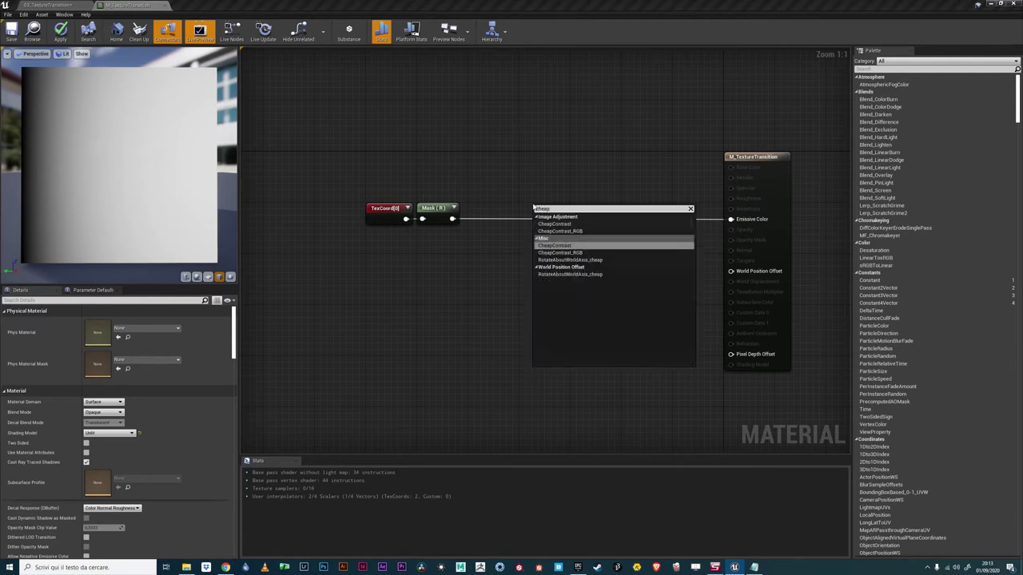
key(Return)
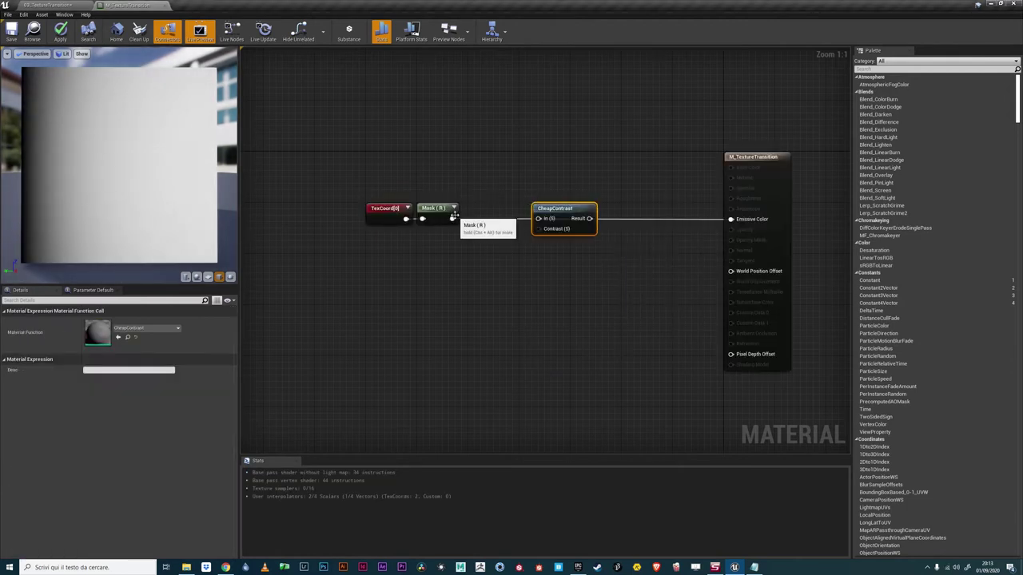
- Connect the Mask (R) output to the In input of the CheapContrast node
drag(453, 218, 487, 222)
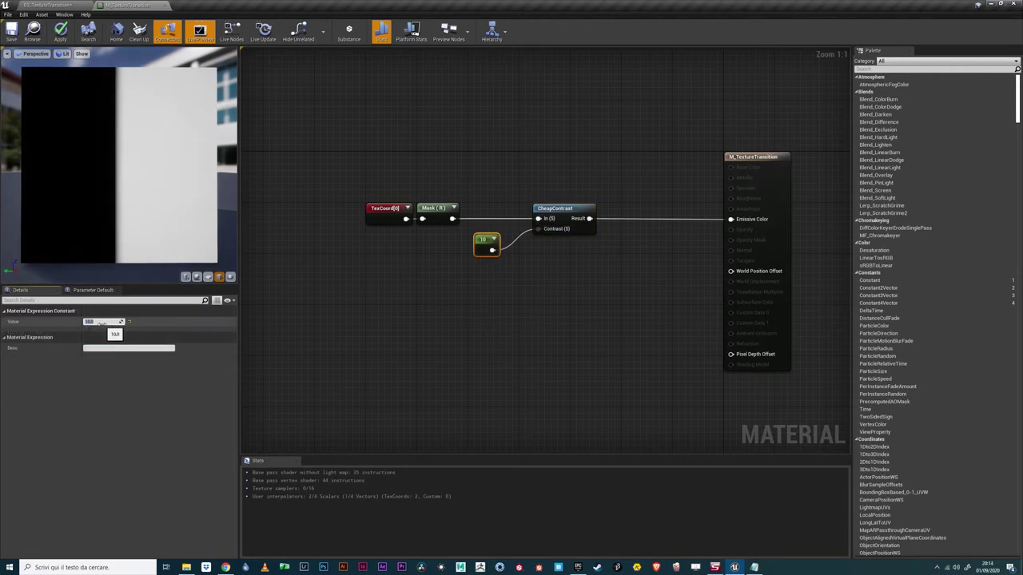
- Replace the CheapContrast node and its constant with a SmoothStep node whose Alpha input is fed by Mask (R)
drag(556, 286, 493, 194)
key(Delete)
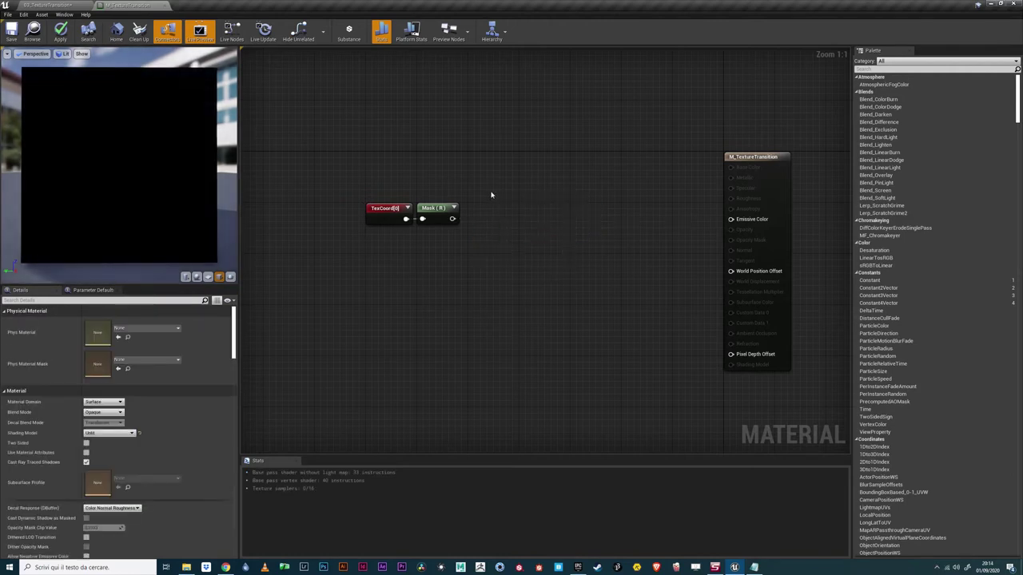
right_click(546, 206)
text(smooth)
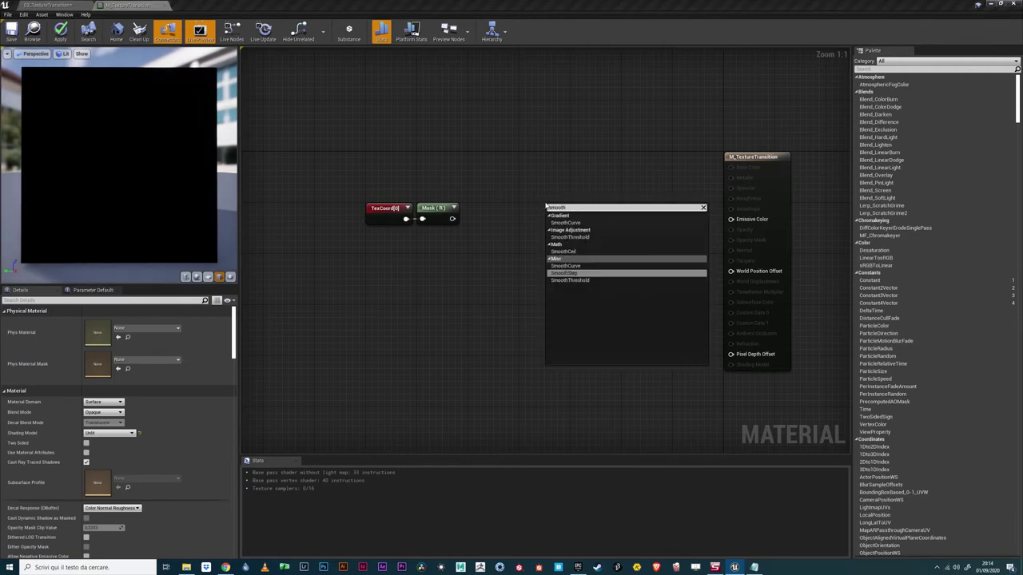
key(Return)
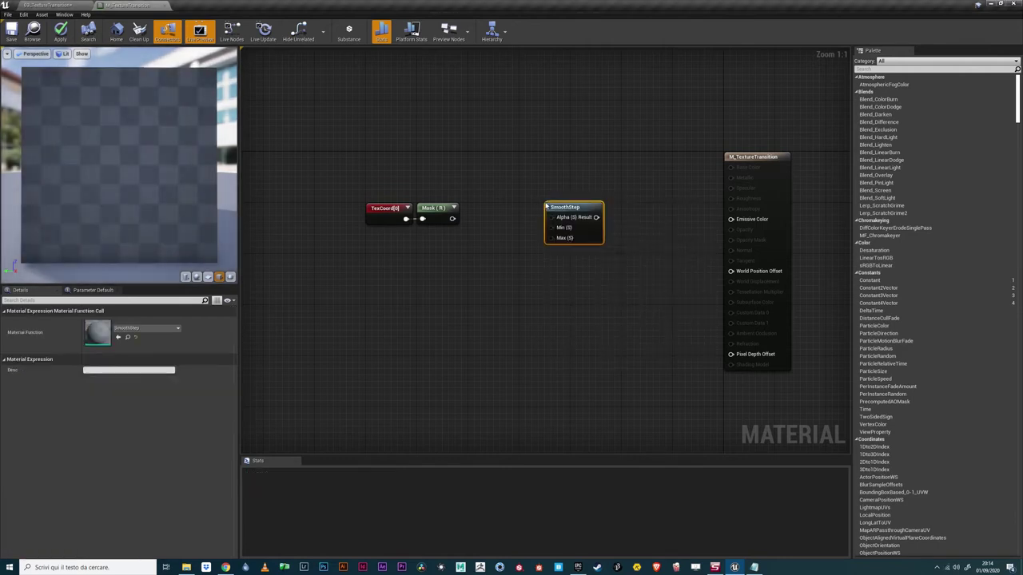
drag(452, 219, 508, 230)
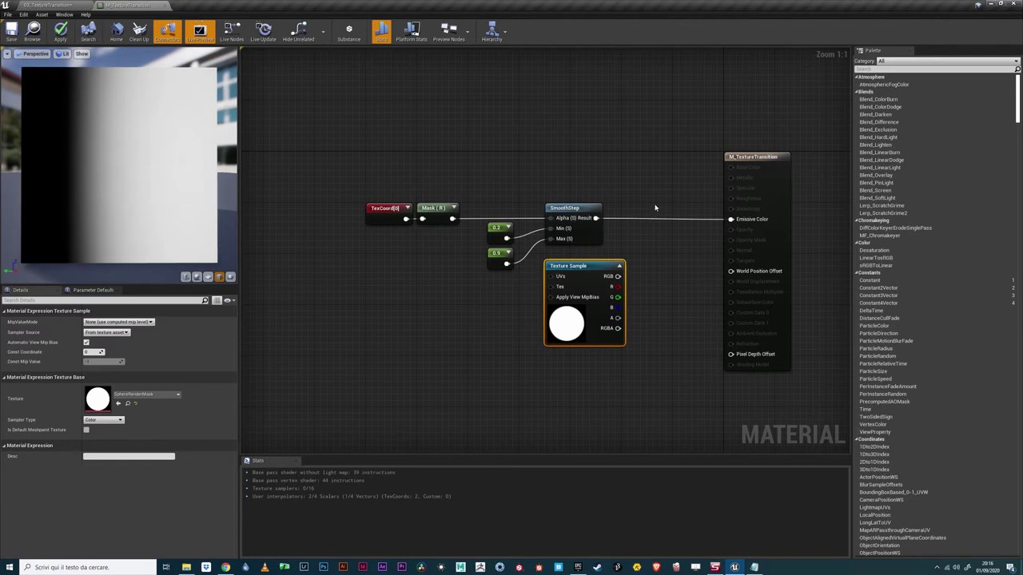
- Multiply the SmoothStep result by the Texture Sample's G channel and feed the product into Emissive Color
click(656, 209)
drag(595, 218, 661, 221)
drag(619, 297, 667, 231)
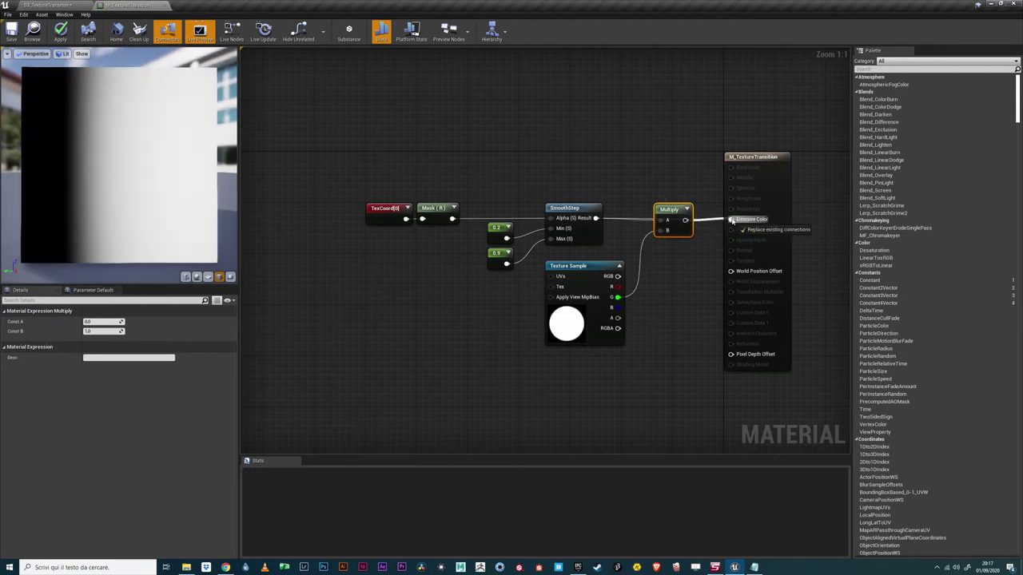
drag(672, 232, 676, 231)
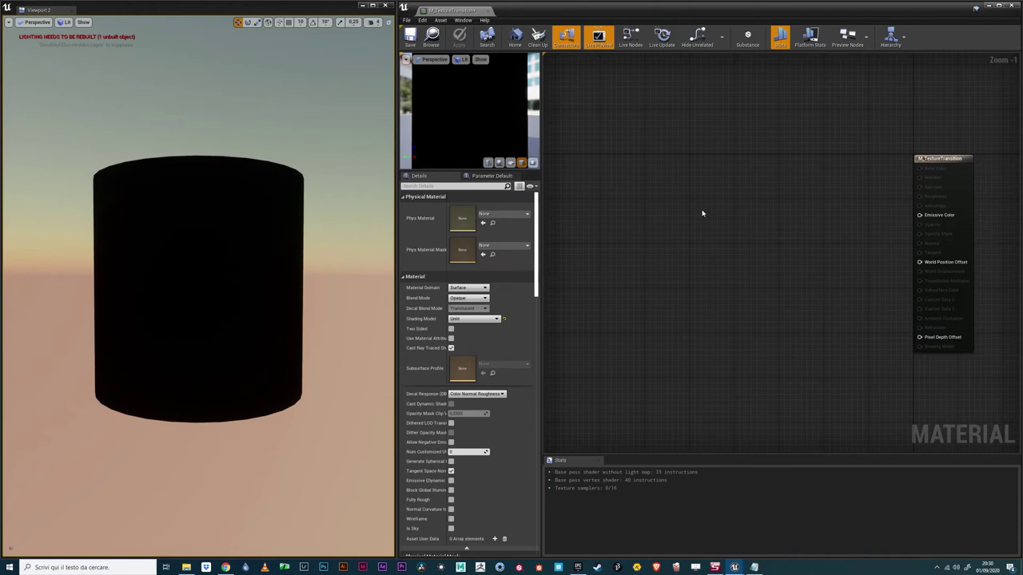
- Add an Absolute World Position node to the empty M_TextureTransition graph
right_click(685, 200)
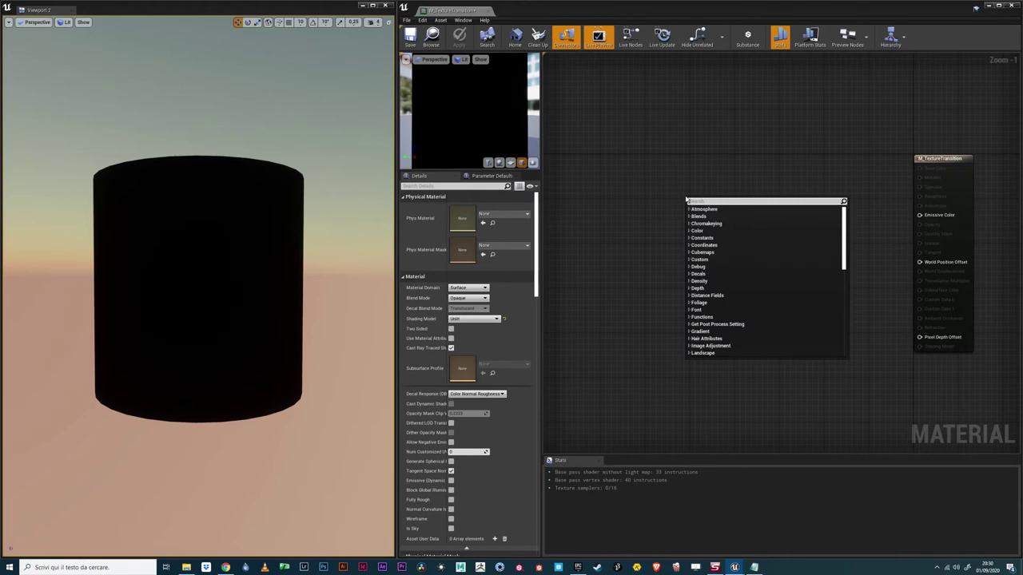
text(position)
key(Return)
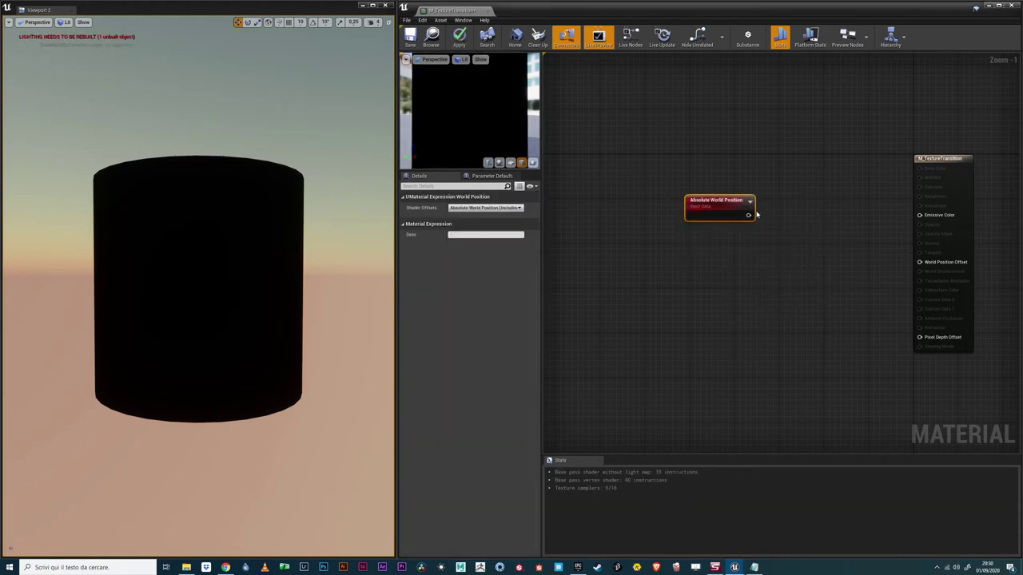
drag(731, 207, 736, 210)
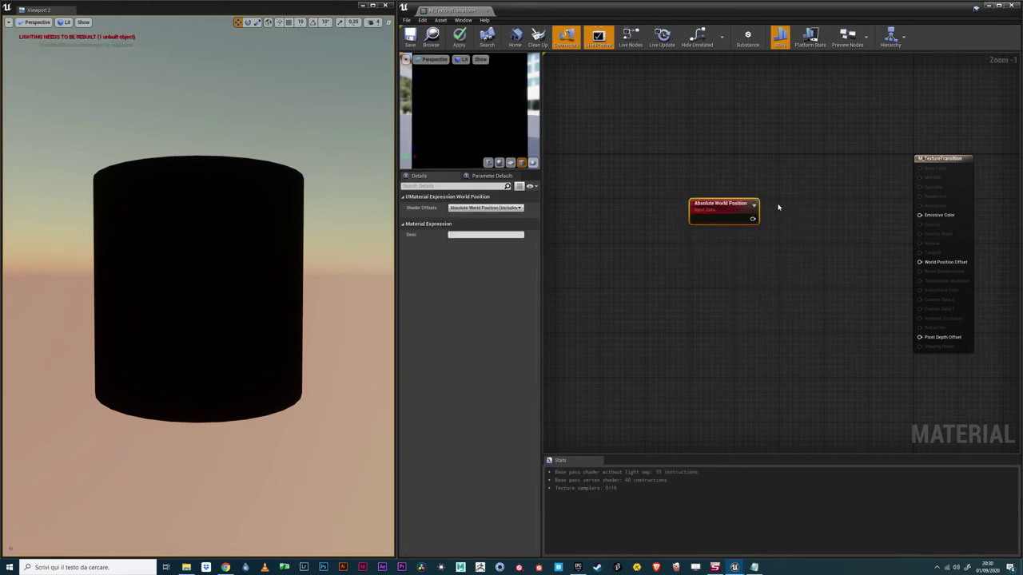
- Add a Component Mask node beside Absolute World Position and leave only its B channel enabled
key(shift+c)
shift+click(778, 205)
click(451, 227)
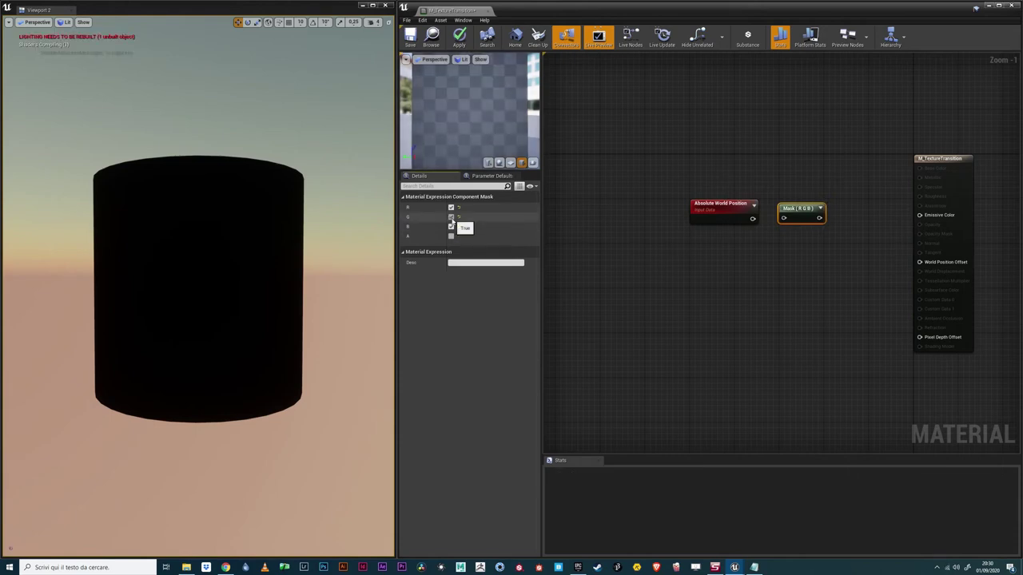
click(452, 216)
click(451, 206)
- Wire Absolute World Position through the B mask into Emissive Color and apply the material
drag(752, 218, 918, 215)
click(817, 251)
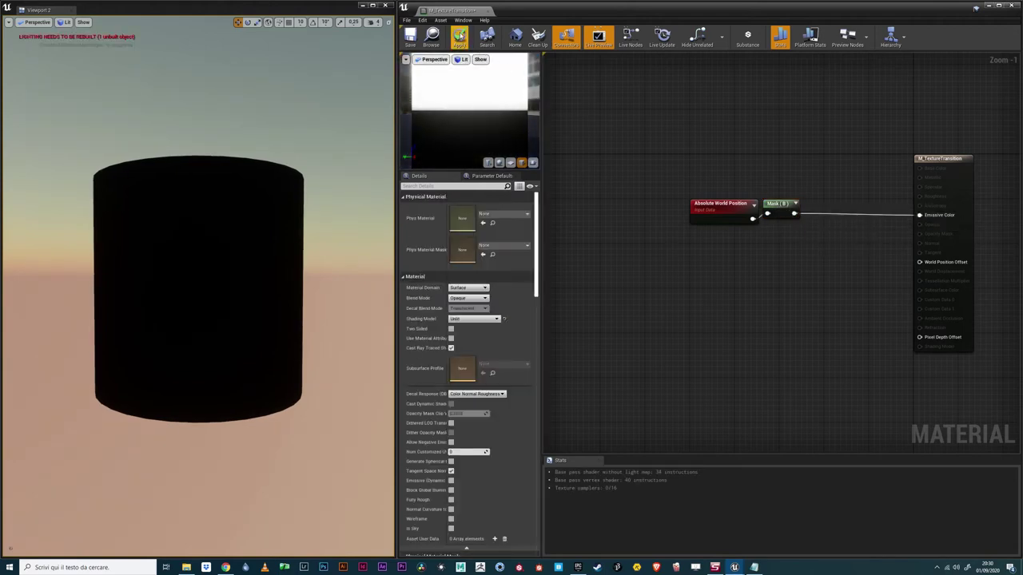
click(459, 36)
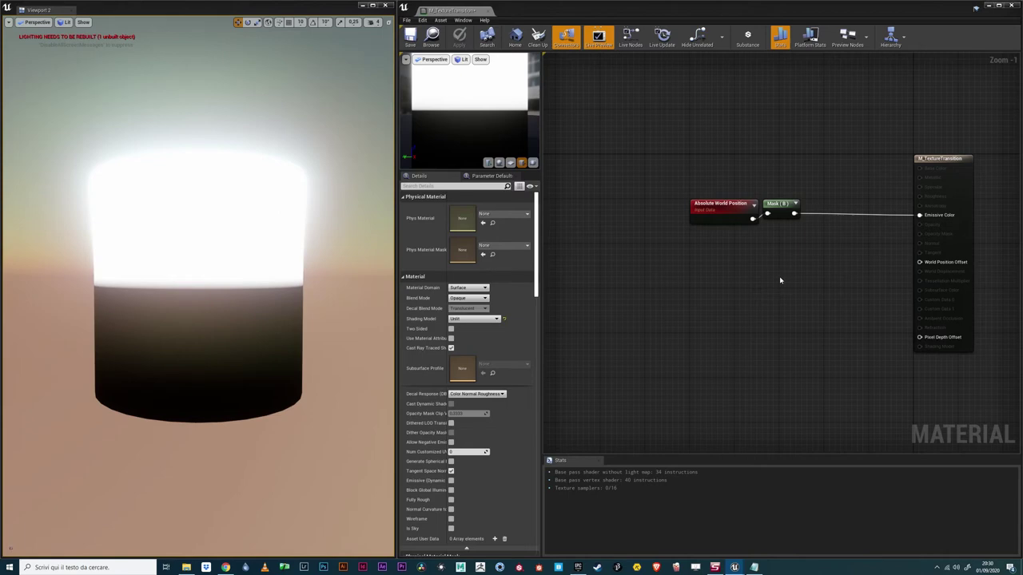
- Insert a Saturate node between Mask (B) and Emissive Color, apply the material and inspect the cylinder's transition line
right_click(814, 209)
text(satu)
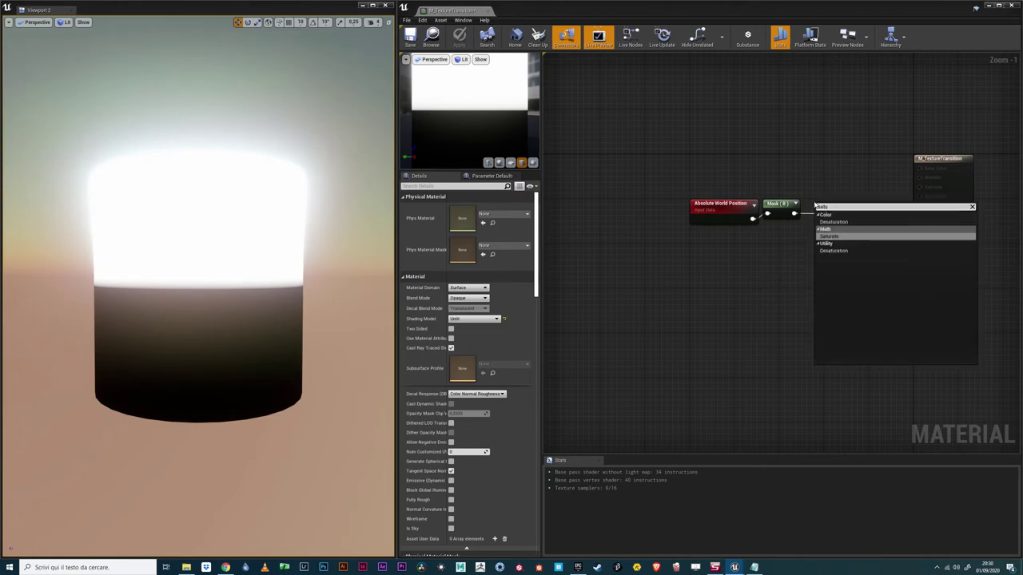
key(Return)
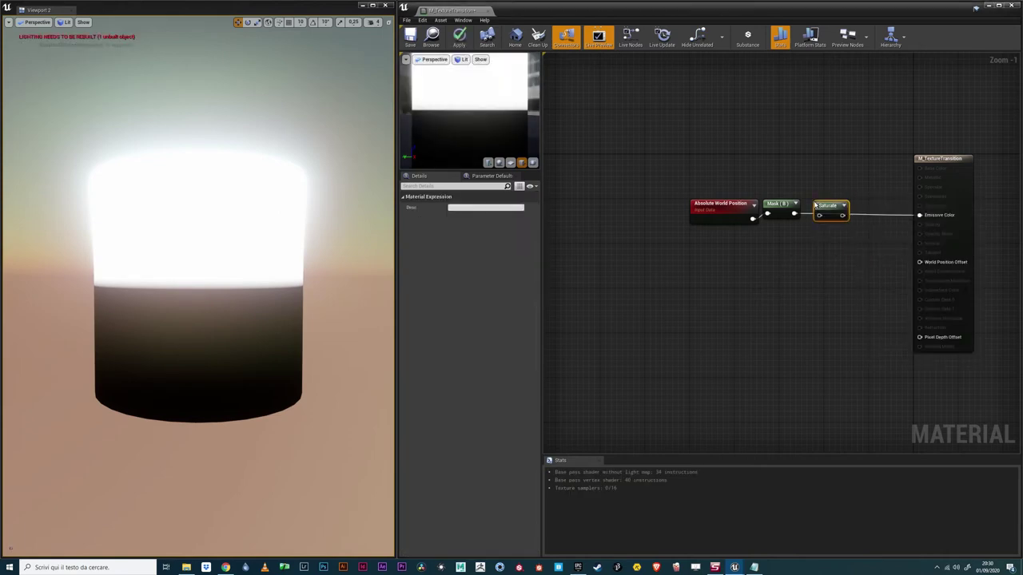
drag(794, 213, 925, 217)
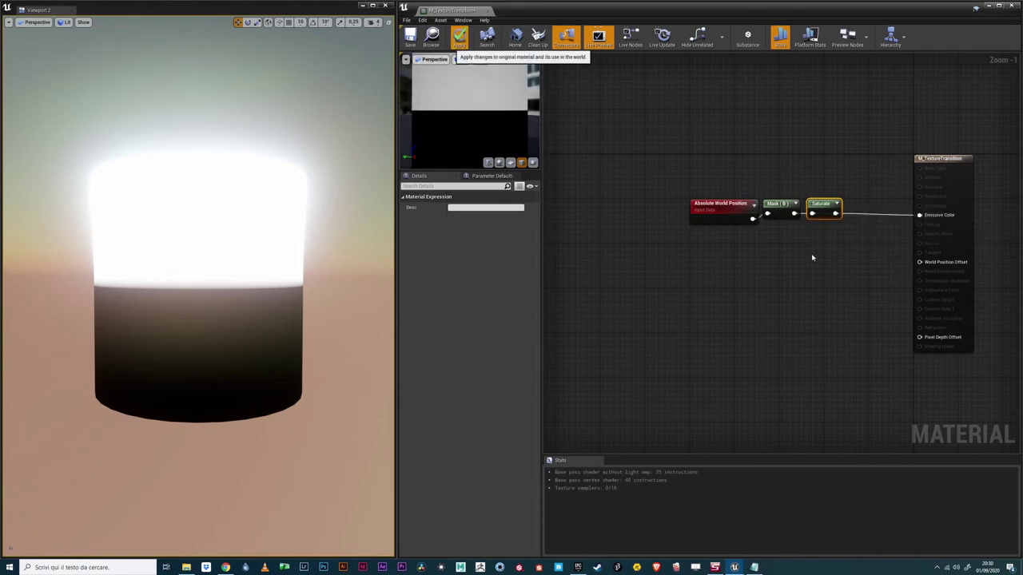
click(460, 36)
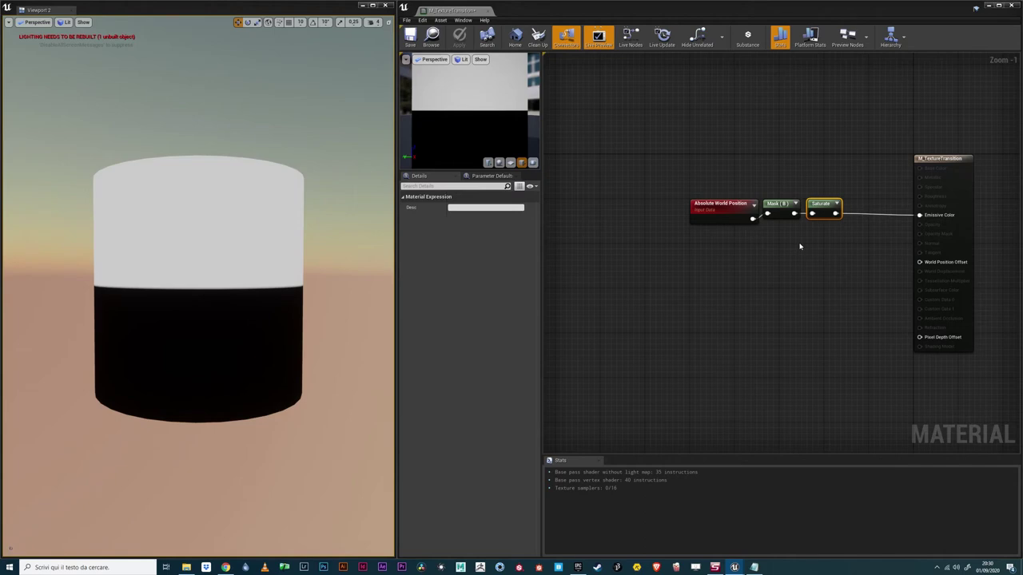
key(w)
right_drag(207, 289, 208, 289)
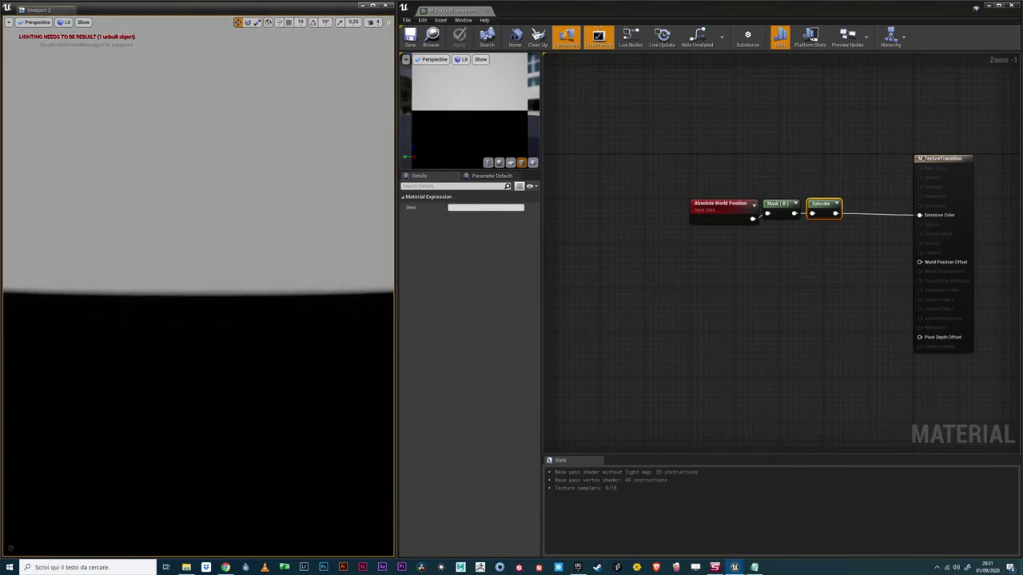
scroll(199, 288, down, 6)
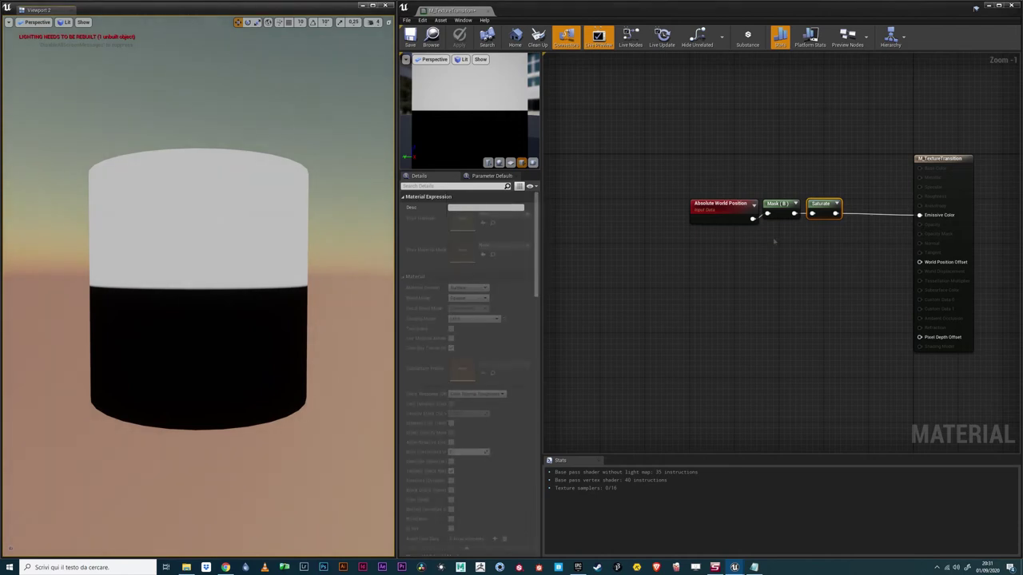
- Move the Absolute World Position and Mask (B) nodes away from Saturate and add a Divide node in the gap
click(728, 203)
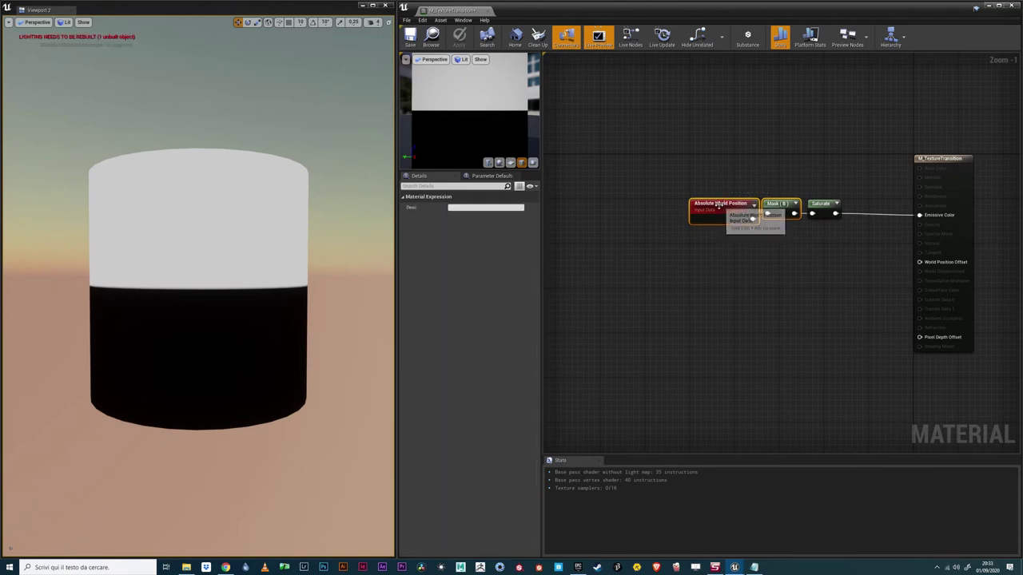
drag(717, 205, 628, 204)
click(685, 253)
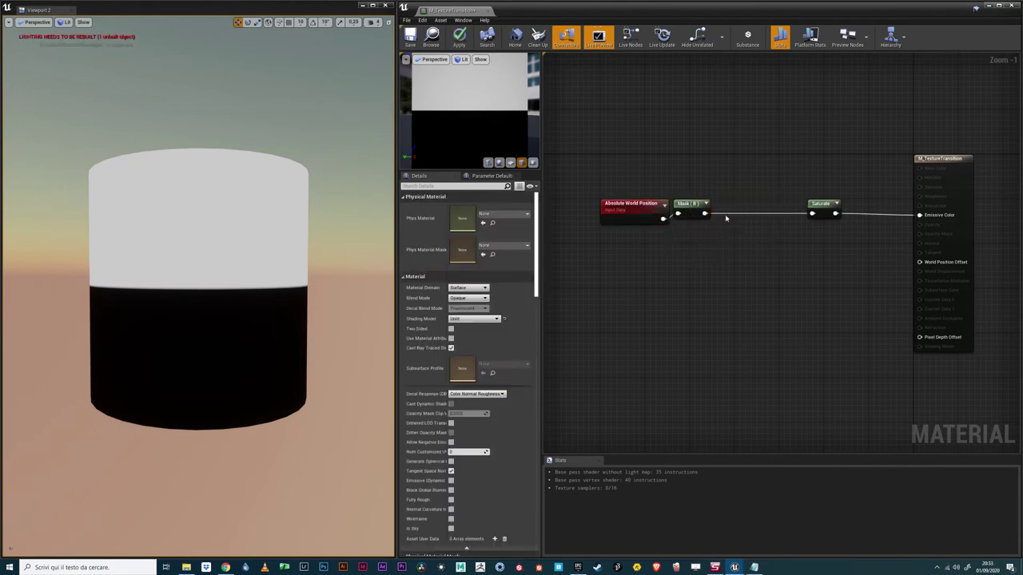
click(718, 200)
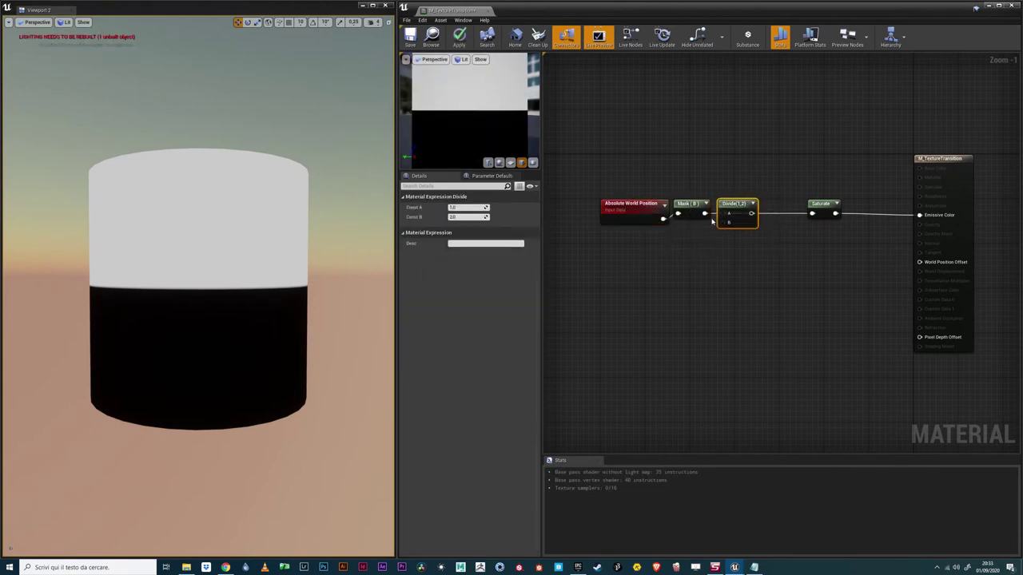
- Add a scalar parameter named Transition Length as the Divide node's B input and set its default value to about 20.3
click(671, 237)
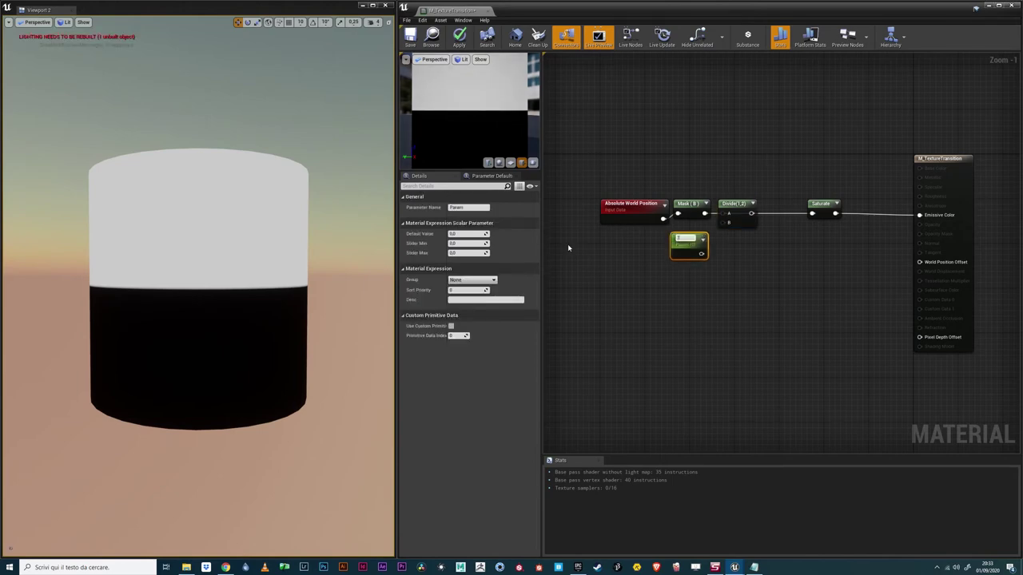
text(Transition Length)
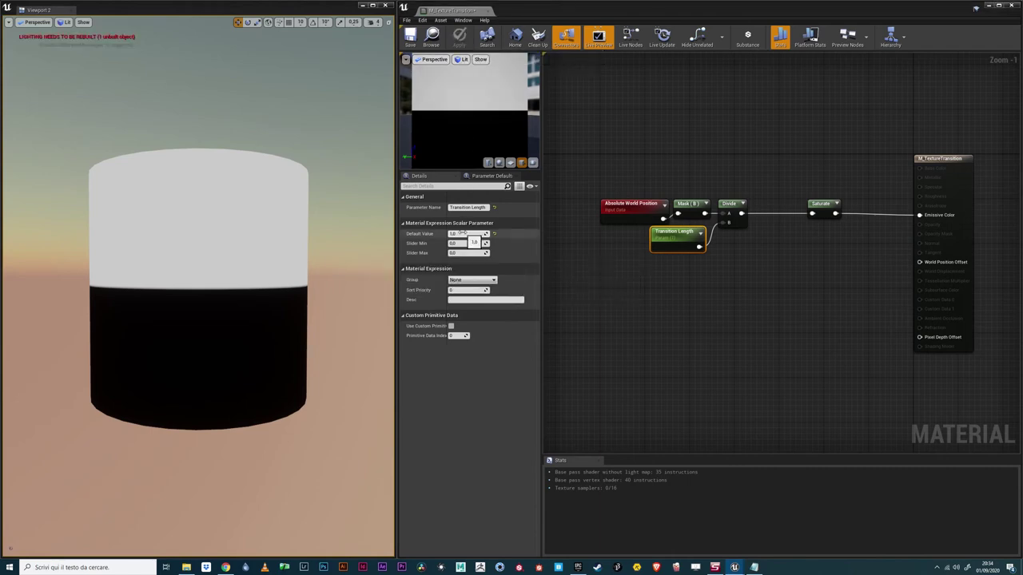
drag(461, 233, 512, 232)
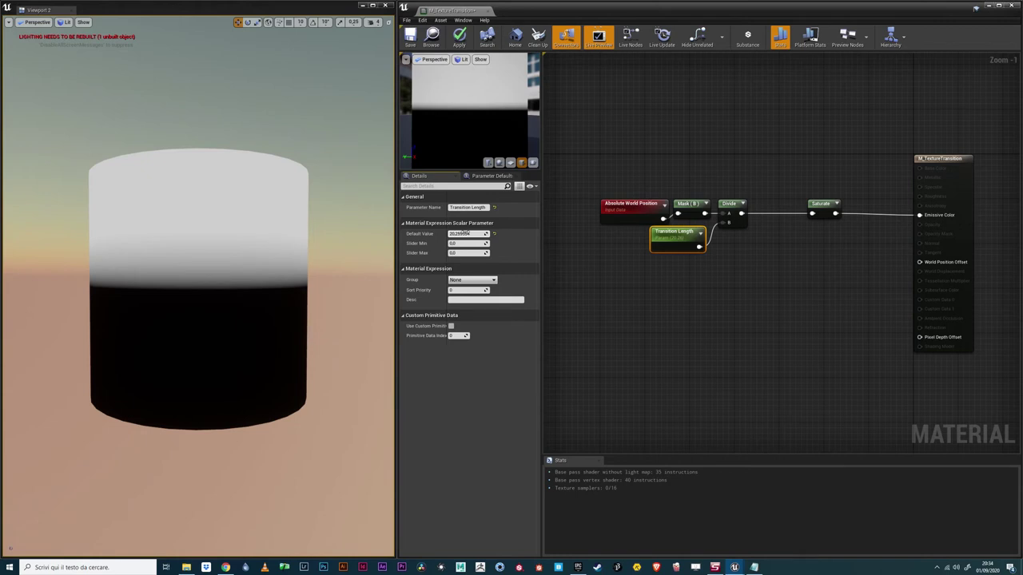
- Insert a Subtract node between Divide and Saturate with a Transition Offset parameter as its B input, and apply the material
right_click(760, 203)
text(sub)
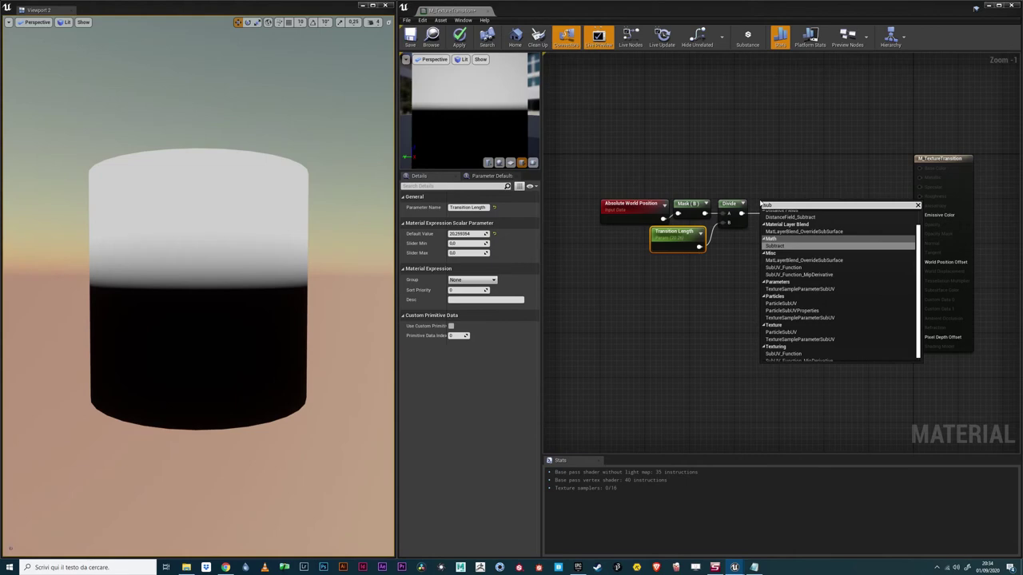
key(Return)
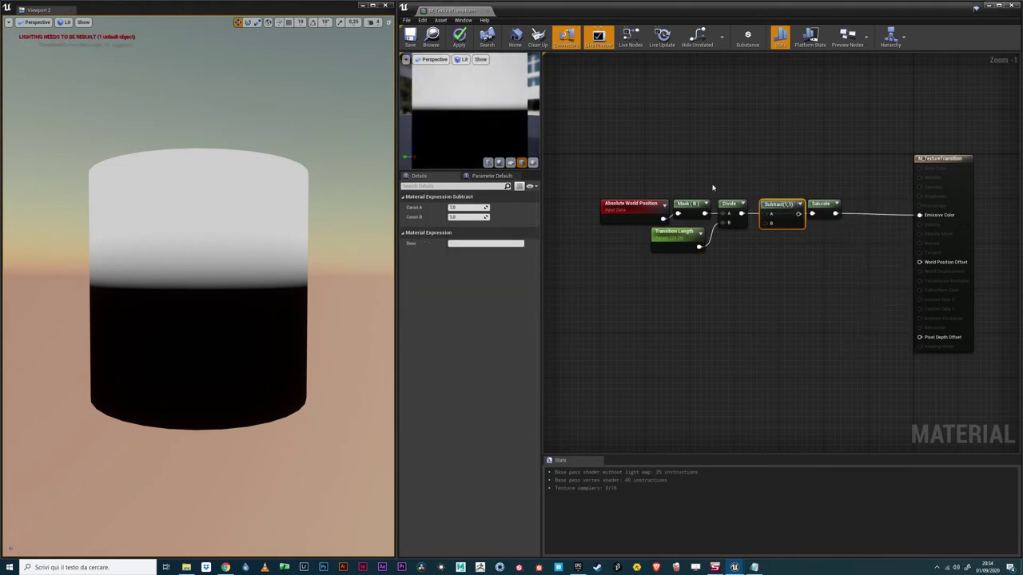
drag(769, 206, 753, 215)
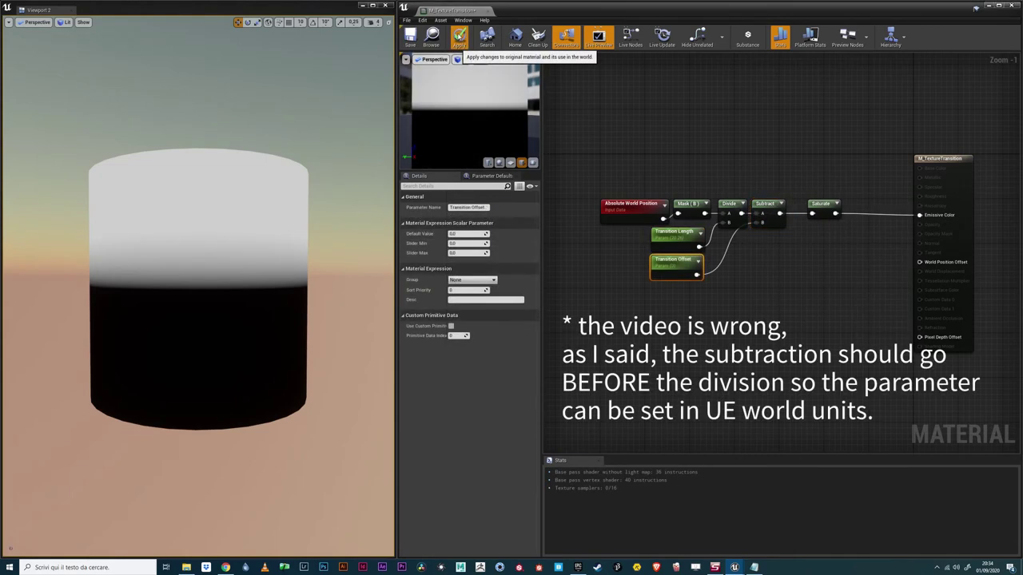
click(459, 38)
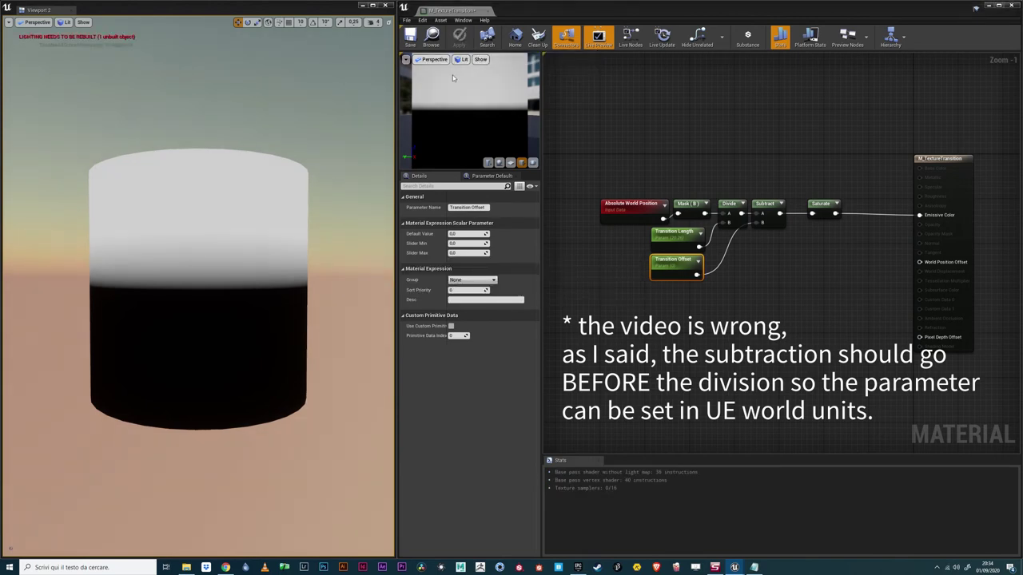
- Tune the default values of Transition Length and Transition Offset, leaving Transition Offset at about -0.22
mouse_move(467, 233)
mouse_down()
mouse_move(491, 233)
mouse_move(457, 234)
mouse_move(473, 233)
mouse_up()
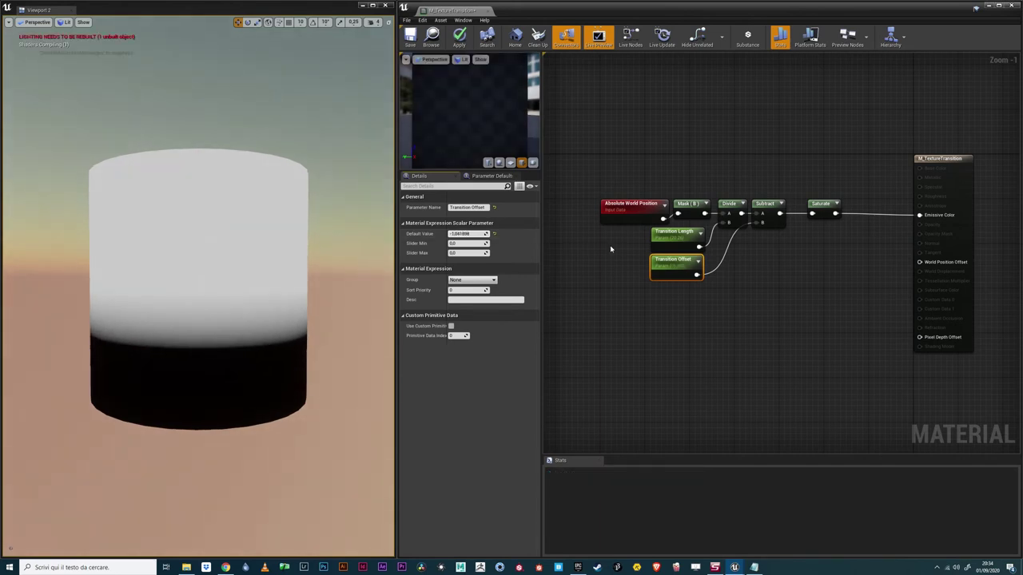
click(673, 231)
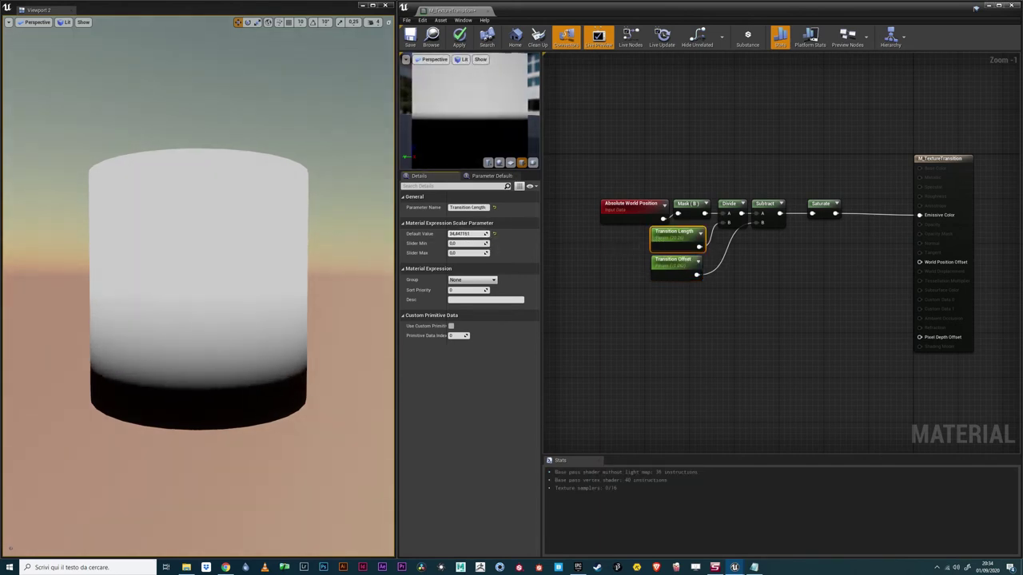
mouse_move(480, 233)
mouse_down()
mouse_move(451, 233)
mouse_move(476, 234)
mouse_up()
click(656, 261)
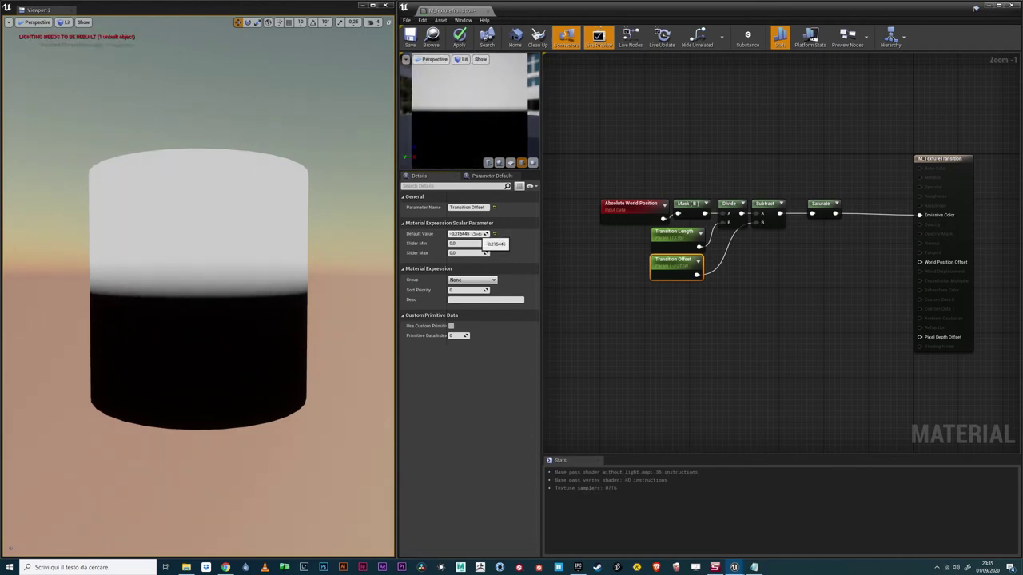
click(593, 289)
- Raise the cylinder slightly in the viewport and tilt it to test the world-space mask
click(242, 220)
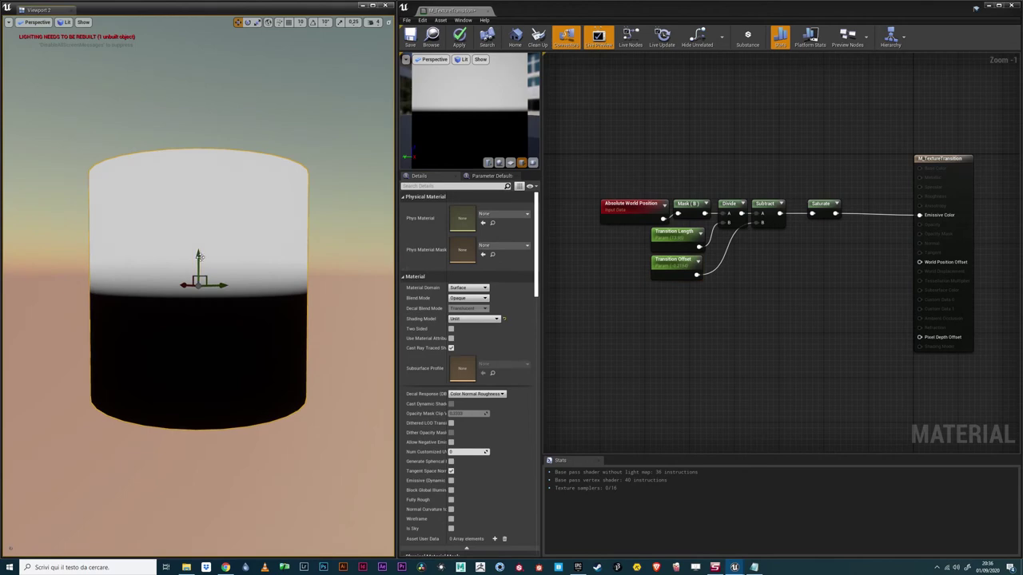
drag(199, 257, 229, 289)
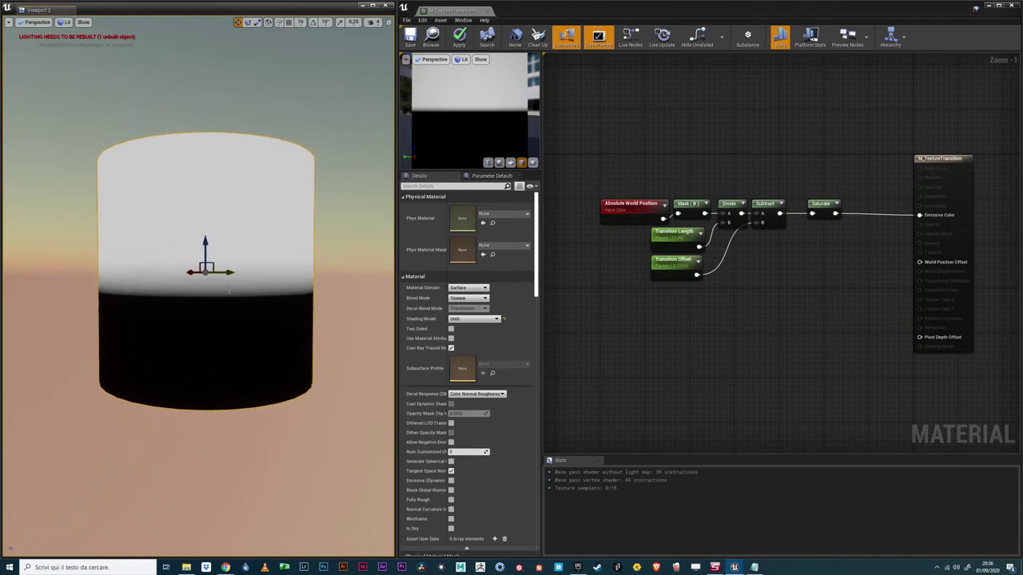
key(e)
drag(182, 238, 79, 300)
drag(216, 233, 186, 239)
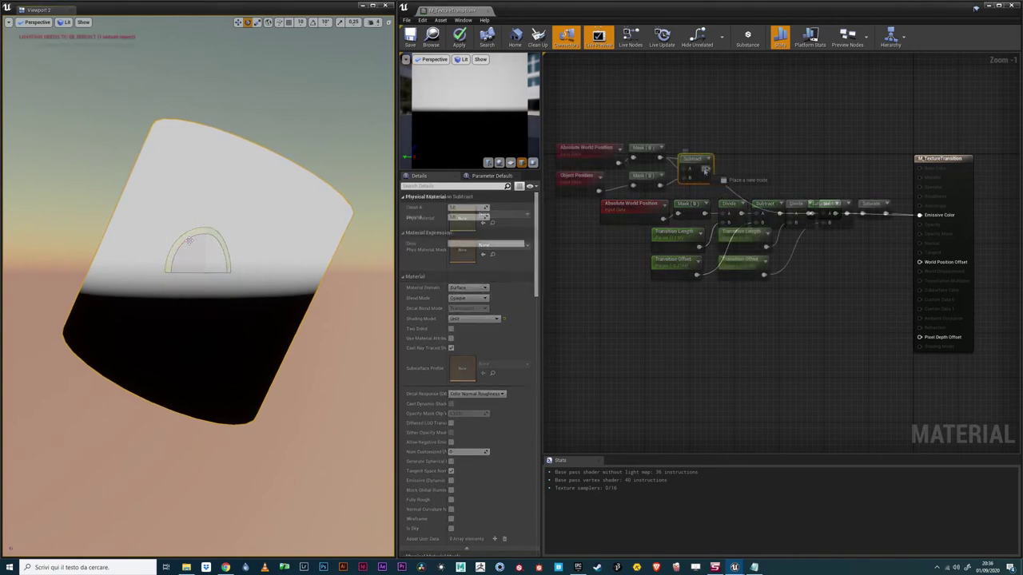
- Subtract a B-masked Object Position from the masked Absolute World Position, feed the result into Divide's A input, and apply the material
drag(707, 168, 794, 214)
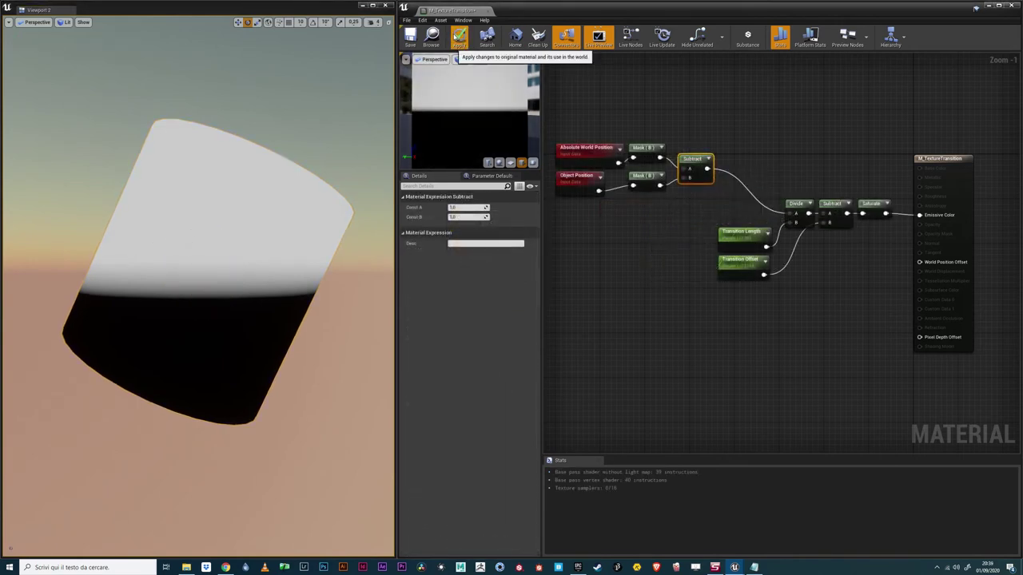
click(458, 37)
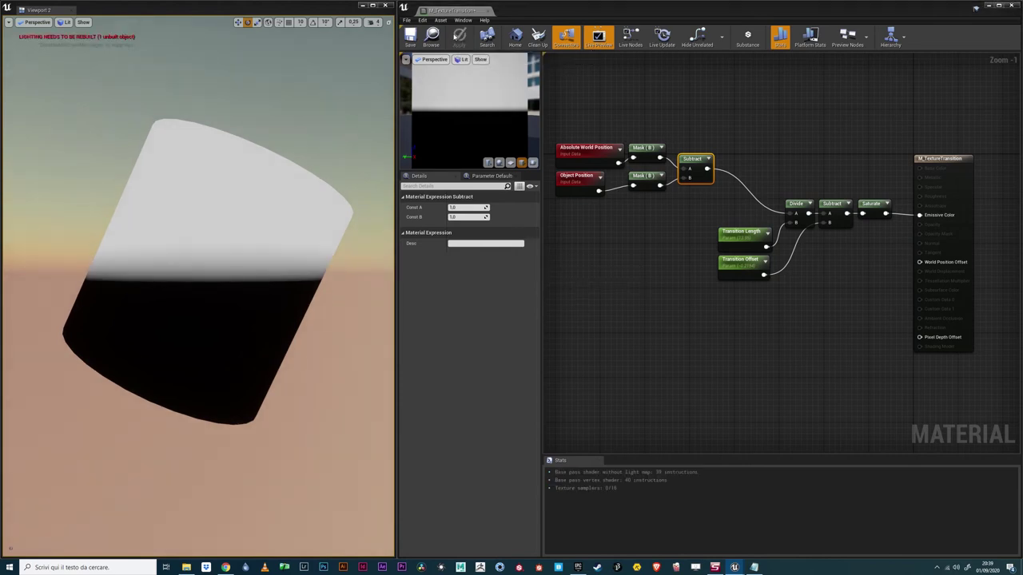
- Move the cylinder sideways, rotate it and raise it in the viewport to test the object-relative mask
click(229, 202)
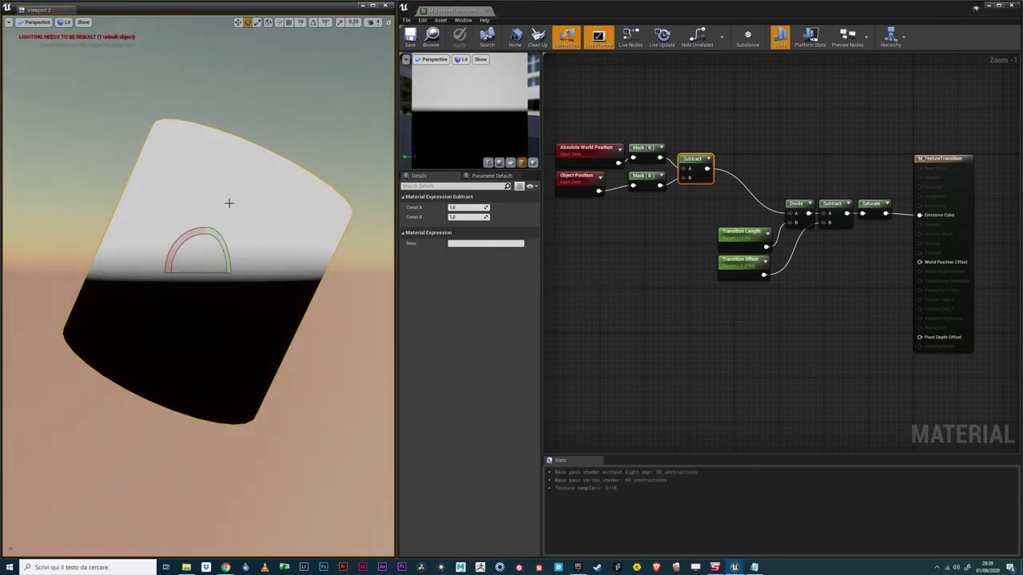
key(w)
mouse_move(205, 240)
mouse_down()
mouse_move(213, 104)
mouse_move(204, 336)
mouse_move(188, 237)
mouse_up()
mouse_move(226, 272)
mouse_down()
mouse_move(284, 274)
mouse_move(192, 274)
mouse_move(240, 271)
mouse_up()
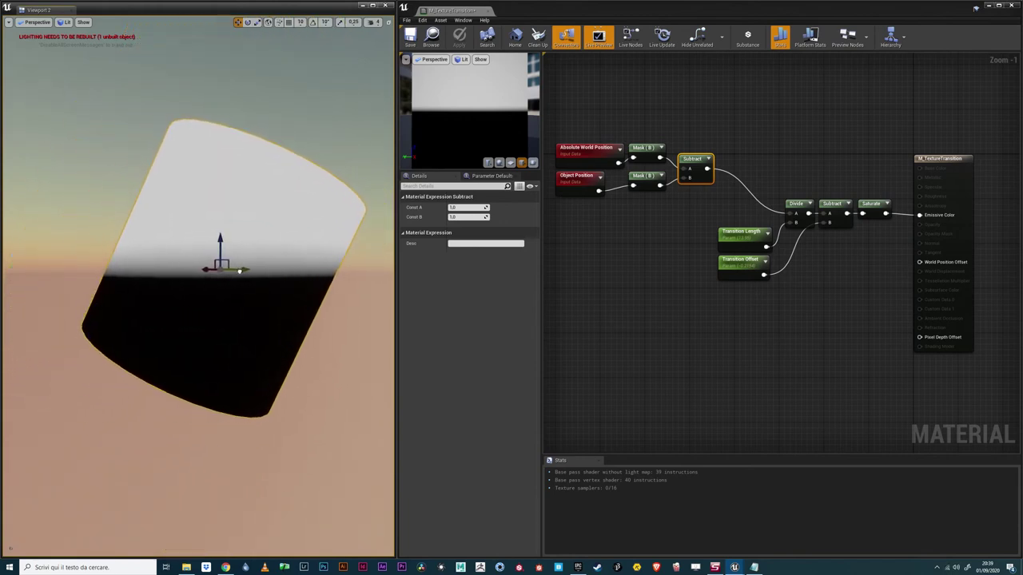
key(e)
drag(205, 234, 170, 283)
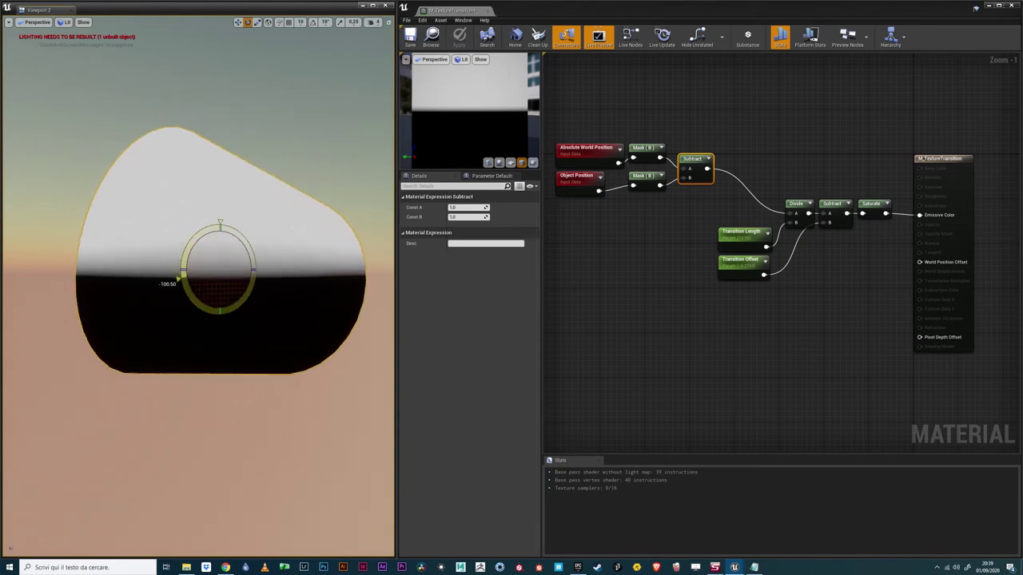
key(w)
drag(219, 237, 218, 163)
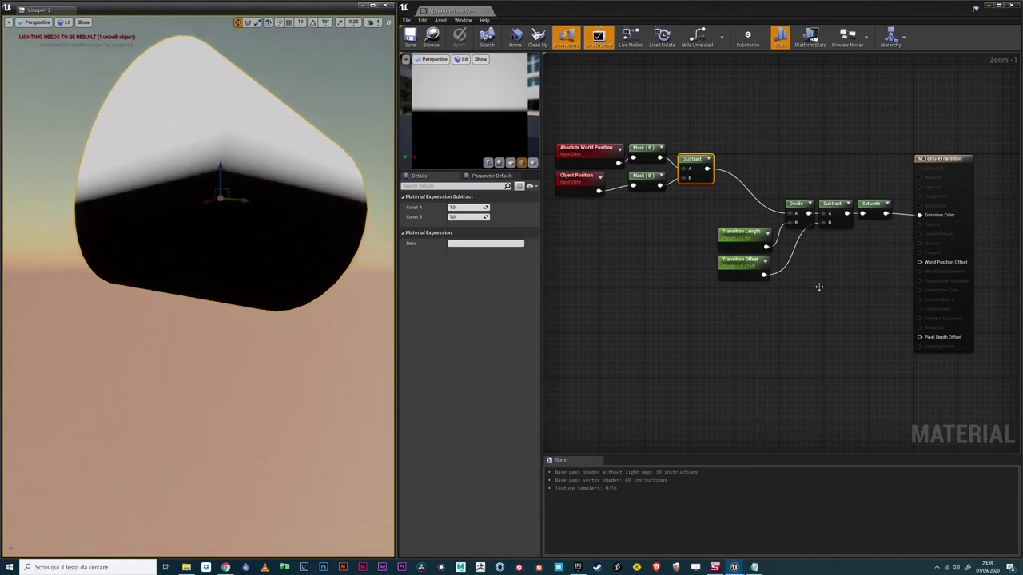
- Adjust the default values of Transition Length and Transition Offset, and lower the cylinder to test the shifted mask
click(743, 233)
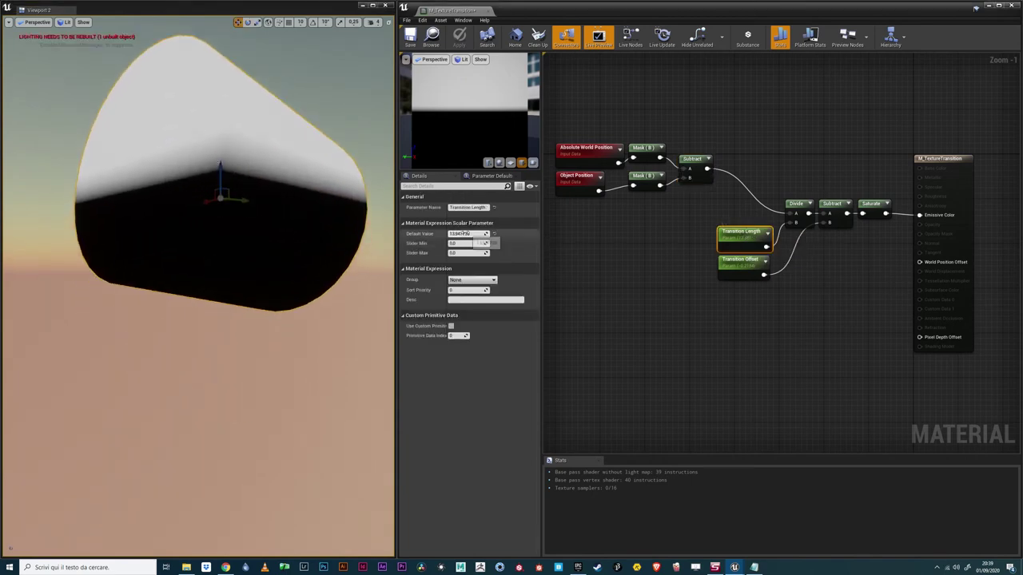
mouse_move(466, 232)
mouse_down()
mouse_move(480, 232)
mouse_move(448, 233)
mouse_up()
click(725, 269)
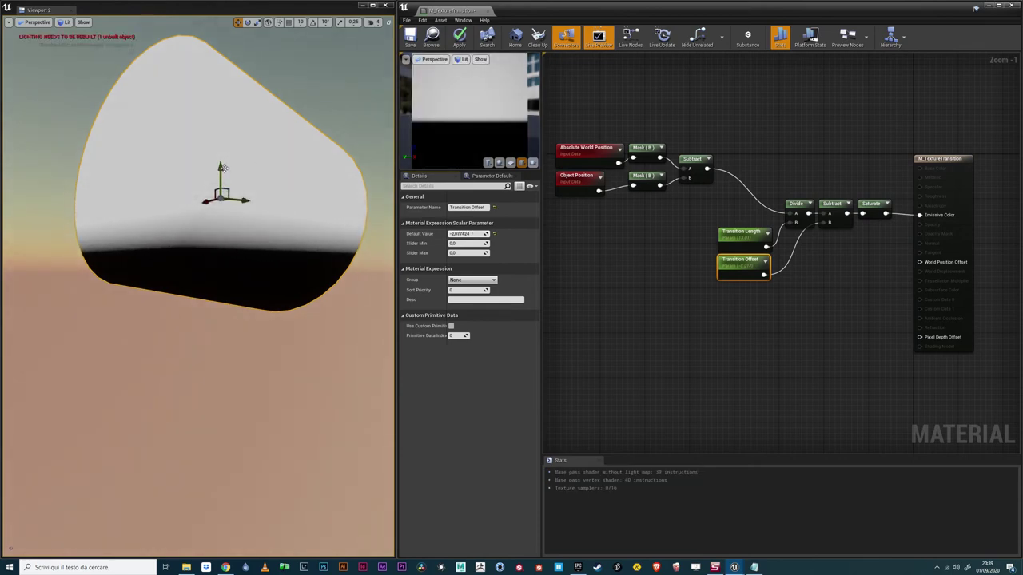
drag(222, 168, 240, 348)
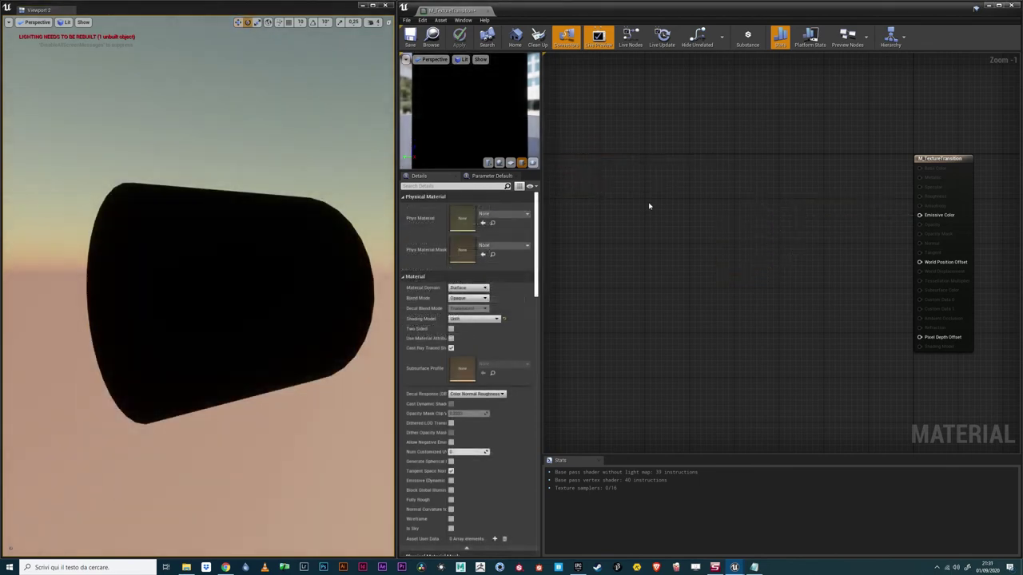
- Add a VertexNormalWS node to the emptied material graph
right_click(646, 205)
text(v)
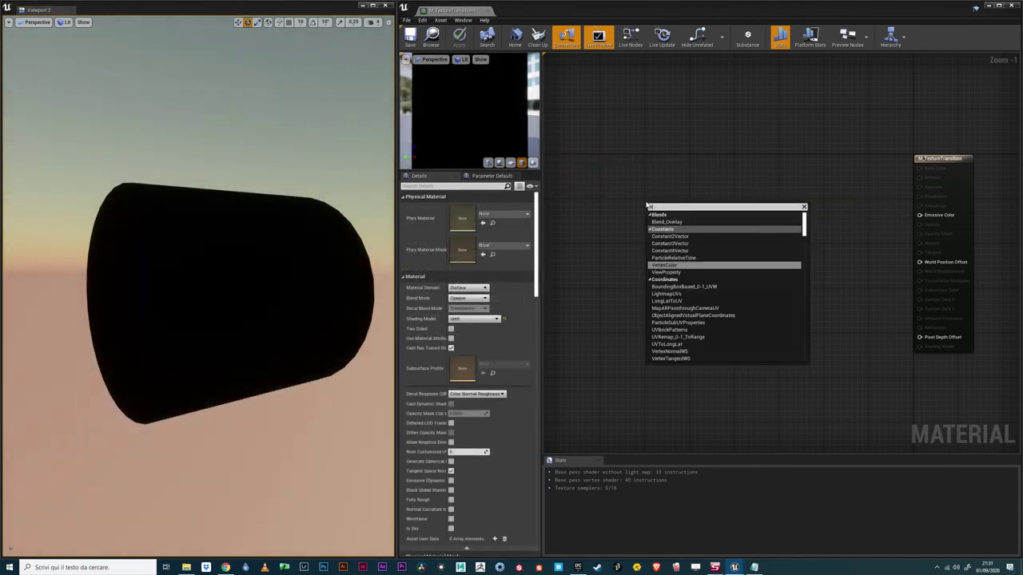
text(ertex)
key(Down)
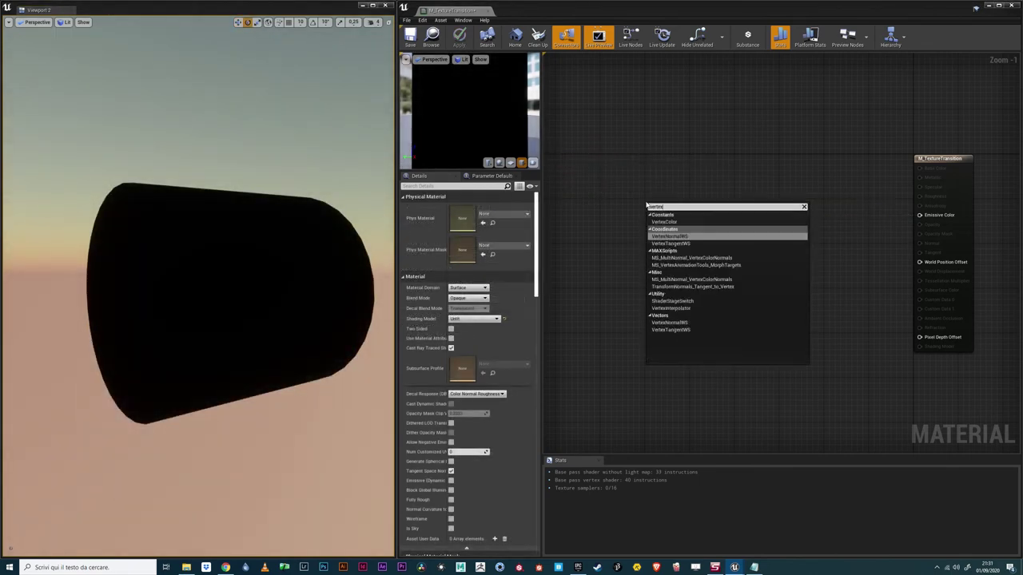
key(Return)
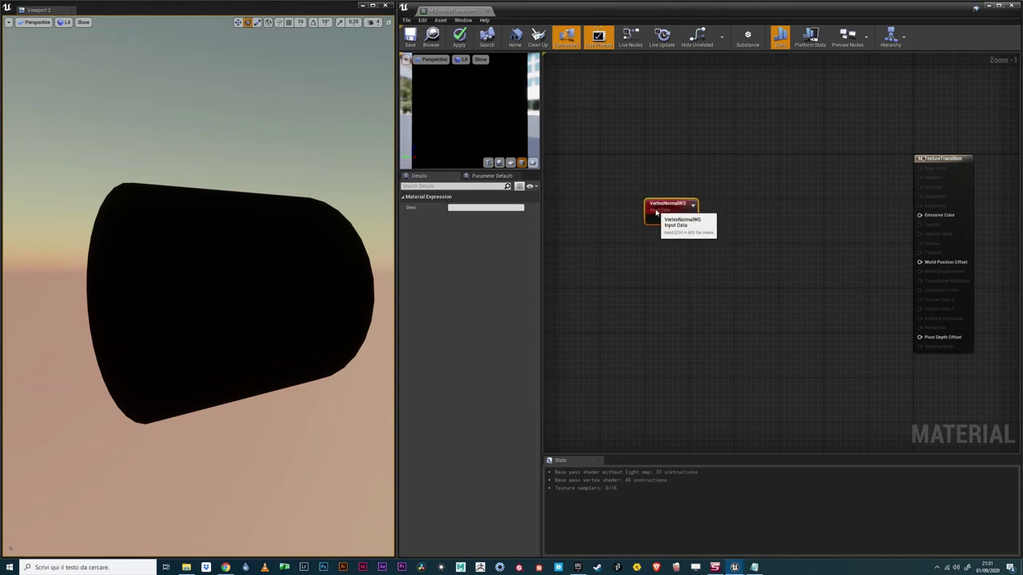
- Add a Component Mask node beside VertexNormalWS with only the B channel enabled
click(718, 212)
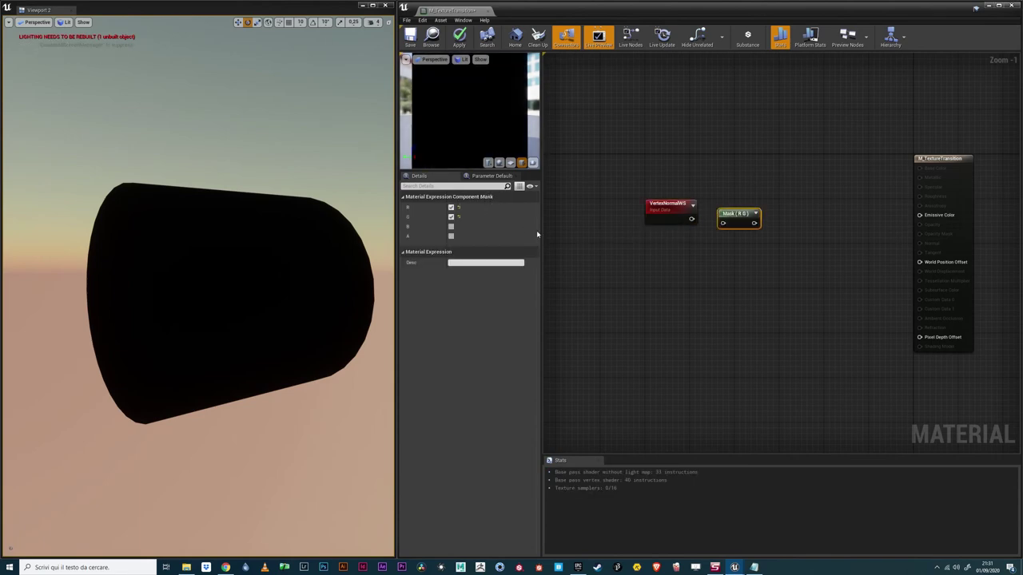
click(451, 226)
click(451, 207)
click(451, 216)
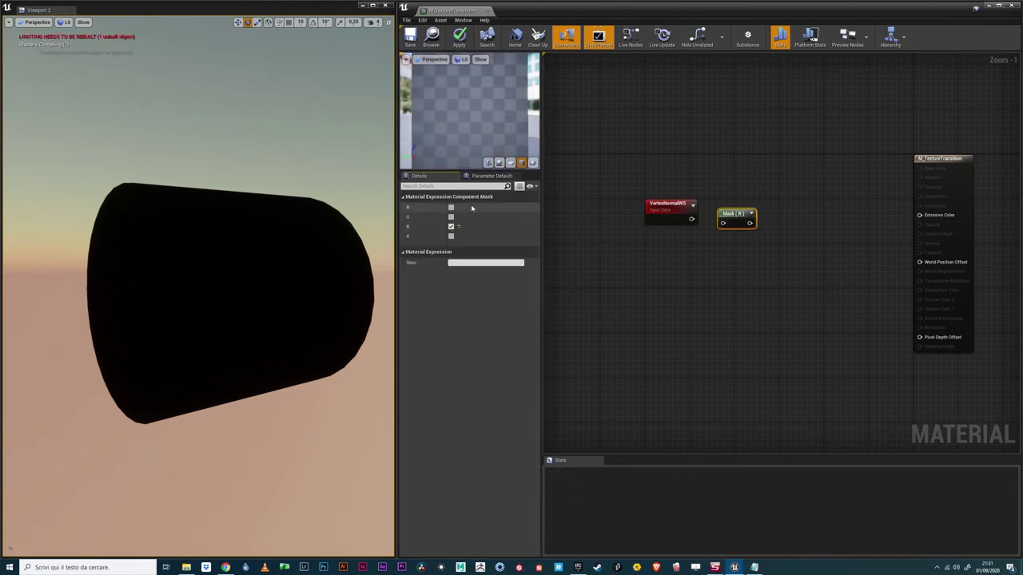
- Wire VertexNormalWS through the B mask and a new Saturate node into Emissive Color, and apply the material
drag(723, 216, 751, 215)
text(sat)
key(Return)
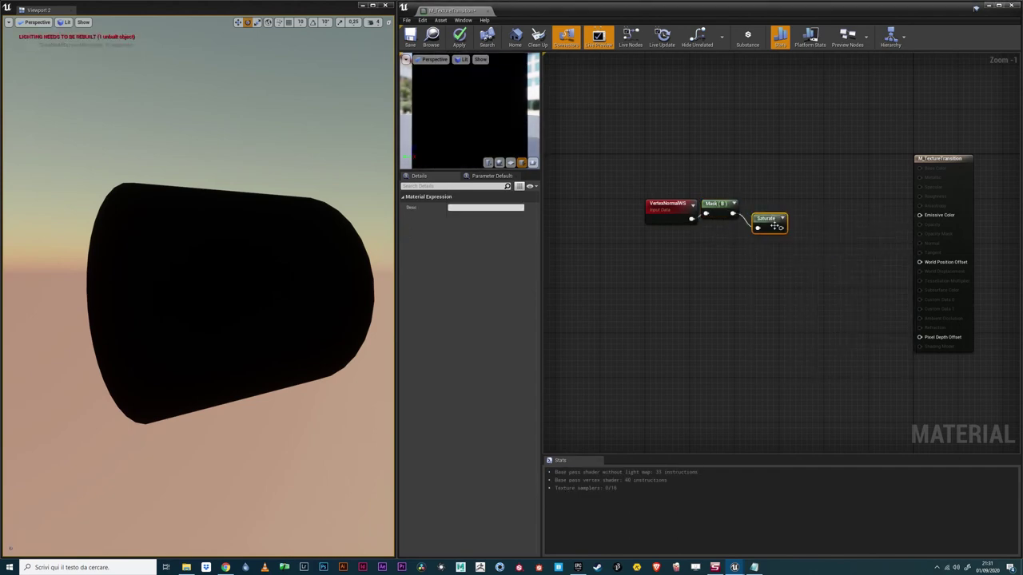
drag(768, 213, 919, 216)
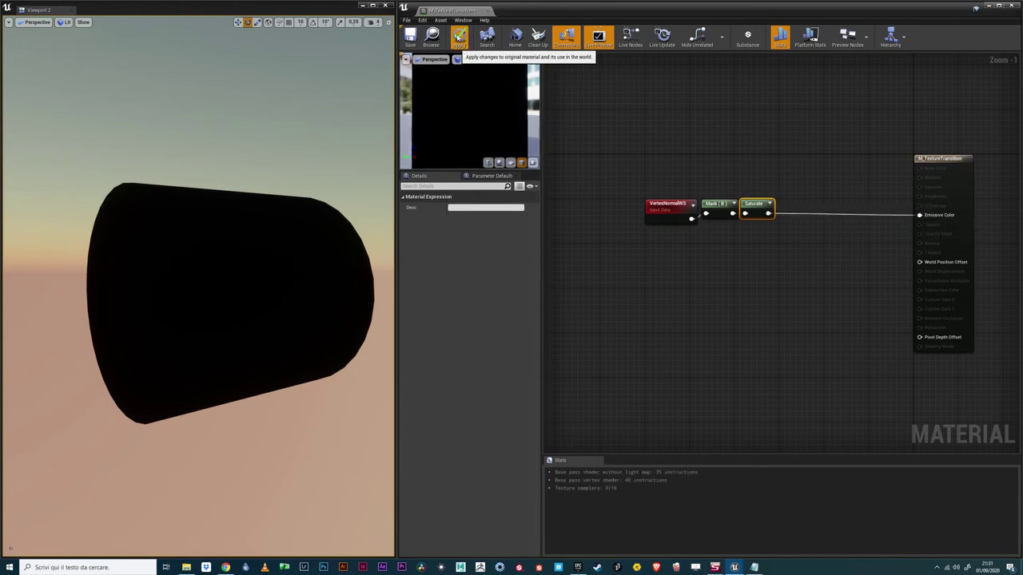
click(700, 115)
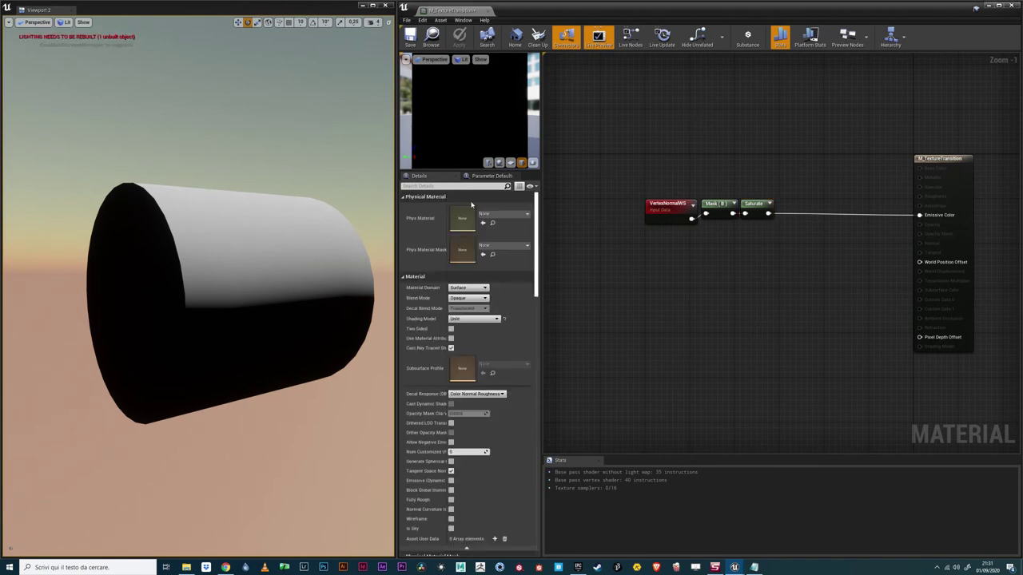
- Raise the cylinder slightly and rotate it in several directions to test the normal-based mask
click(269, 187)
key(w)
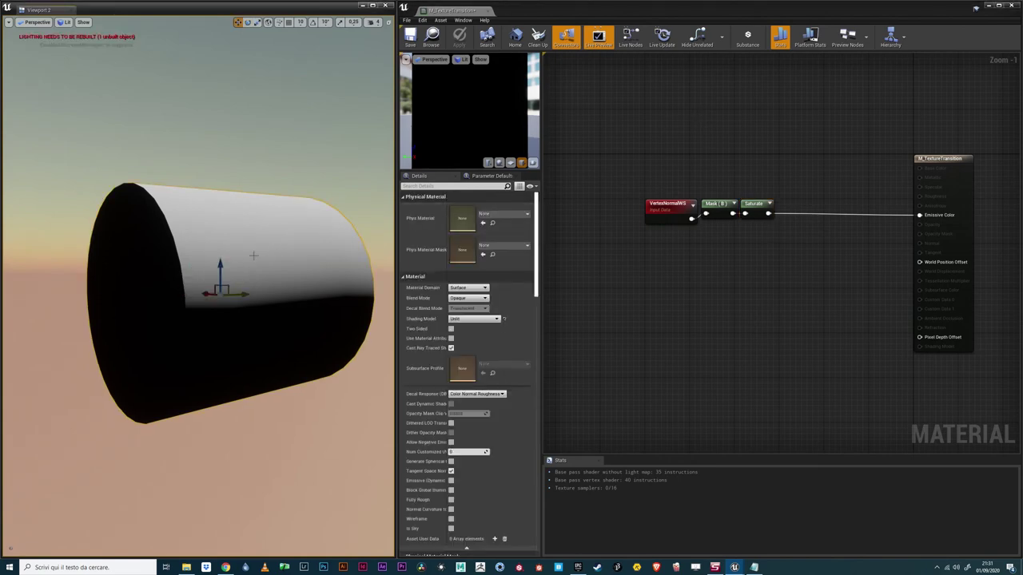
mouse_move(224, 263)
mouse_down()
mouse_move(225, 169)
mouse_move(224, 251)
mouse_up()
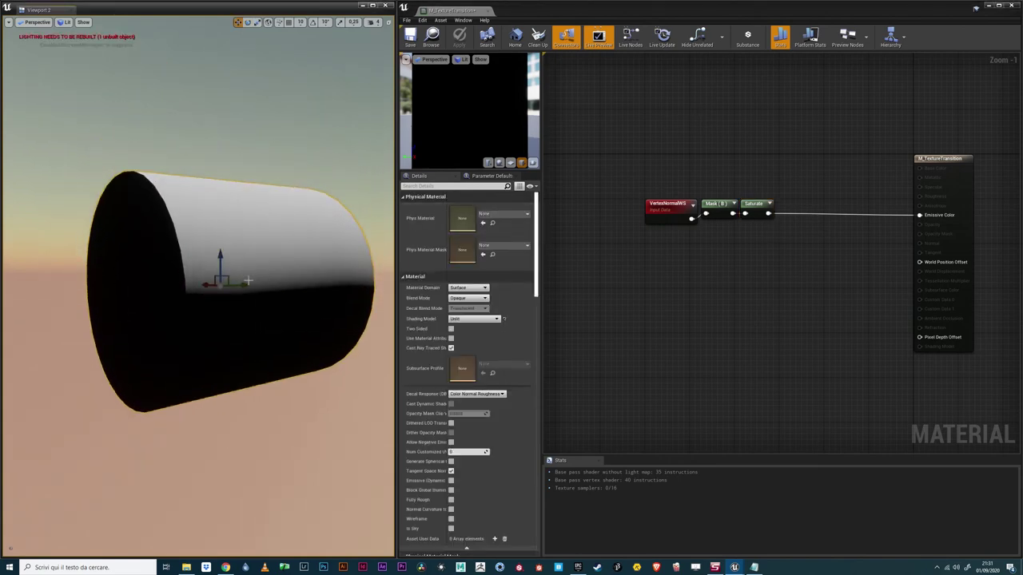
drag(248, 287, 203, 339)
key(e)
drag(212, 295, 140, 293)
drag(192, 255, 241, 293)
mouse_move(212, 254)
mouse_down()
mouse_move(172, 306)
mouse_move(200, 343)
mouse_move(222, 328)
mouse_move(220, 242)
mouse_move(225, 319)
mouse_move(205, 354)
mouse_move(217, 252)
mouse_up()
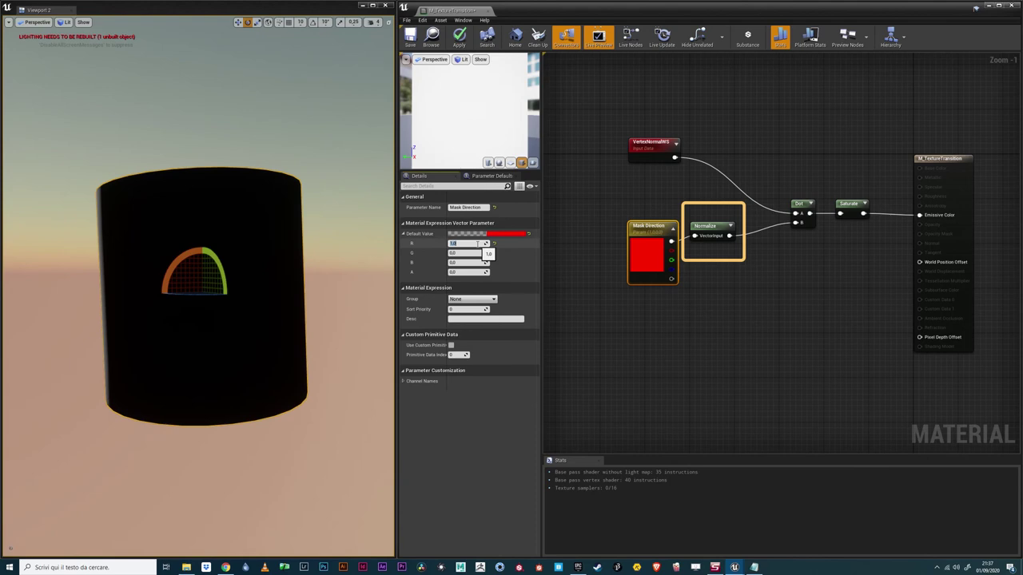
- Edit the R channel of the Mask Direction vector parameter's default value
mouse_move(469, 254)
mouse_down()
mouse_move(511, 253)
mouse_move(418, 244)
mouse_move(489, 253)
mouse_move(469, 243)
mouse_move(498, 243)
mouse_up()
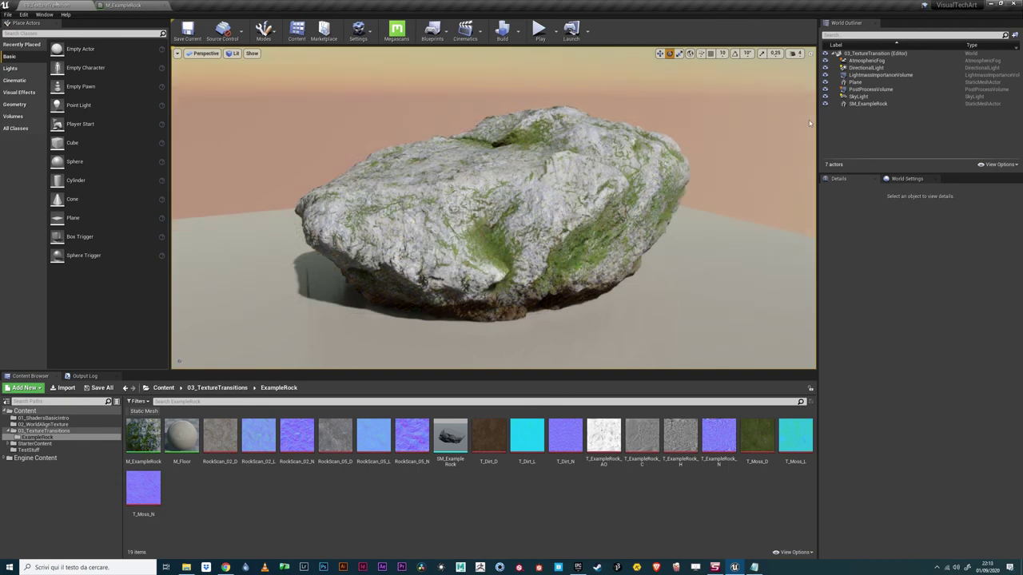
alt+drag(810, 123, 124, 123)
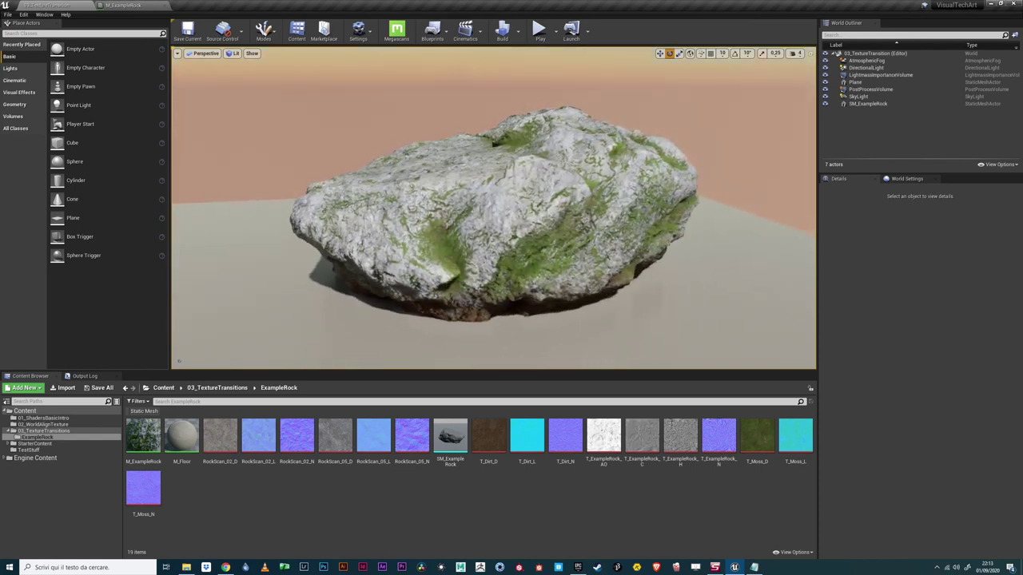